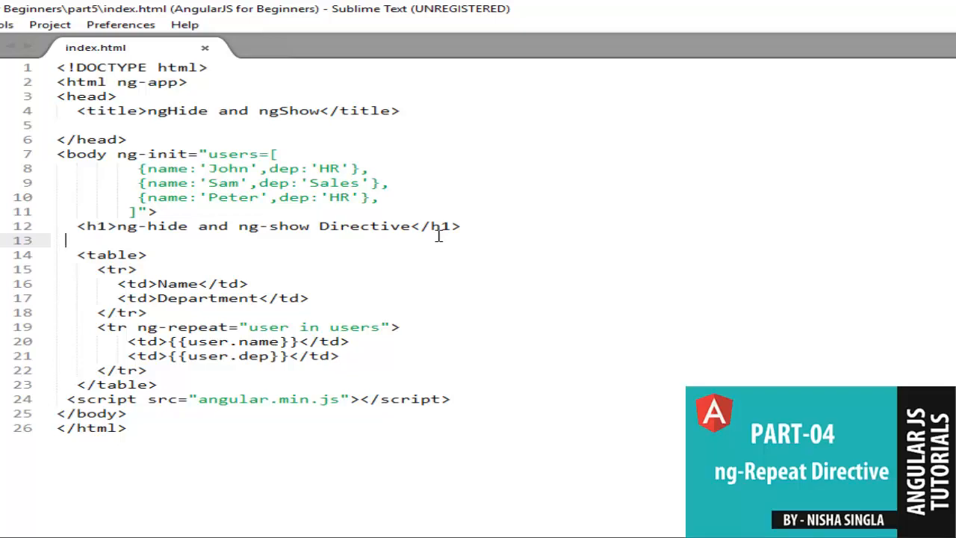
- Switch from the editor to Chrome to view the rendered heading and plain table
click(172, 211)
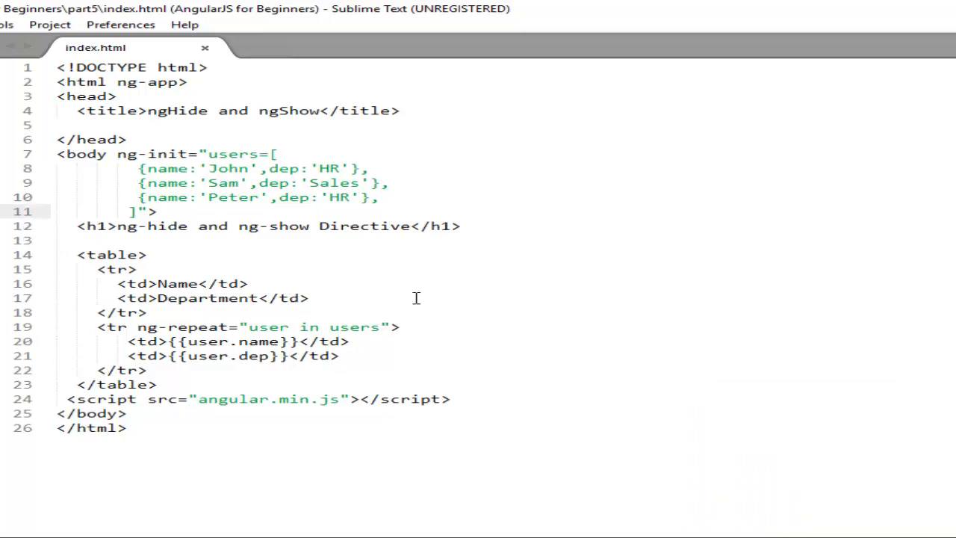
key(alt+Tab)
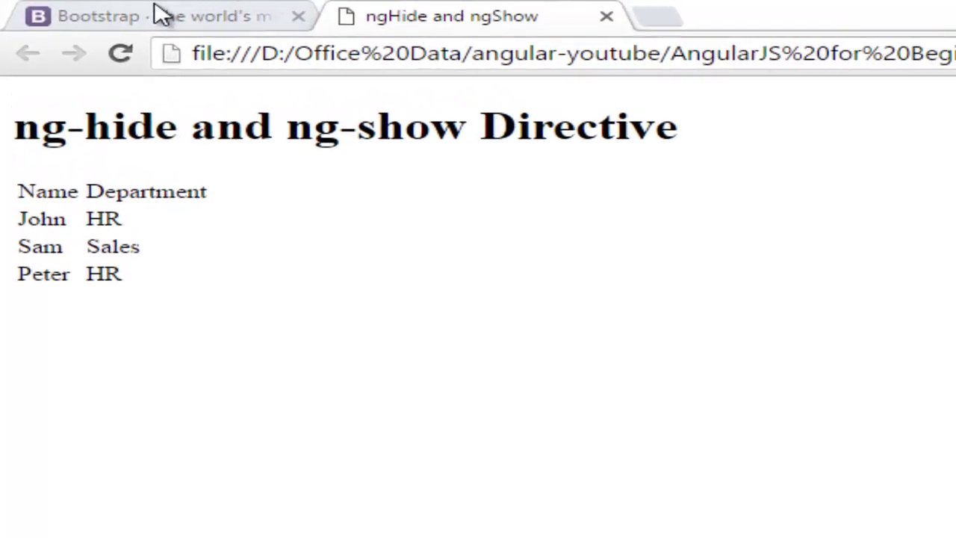
- Copy the Bootstrap CDN stylesheet link from the Bootstrap download page
click(160, 13)
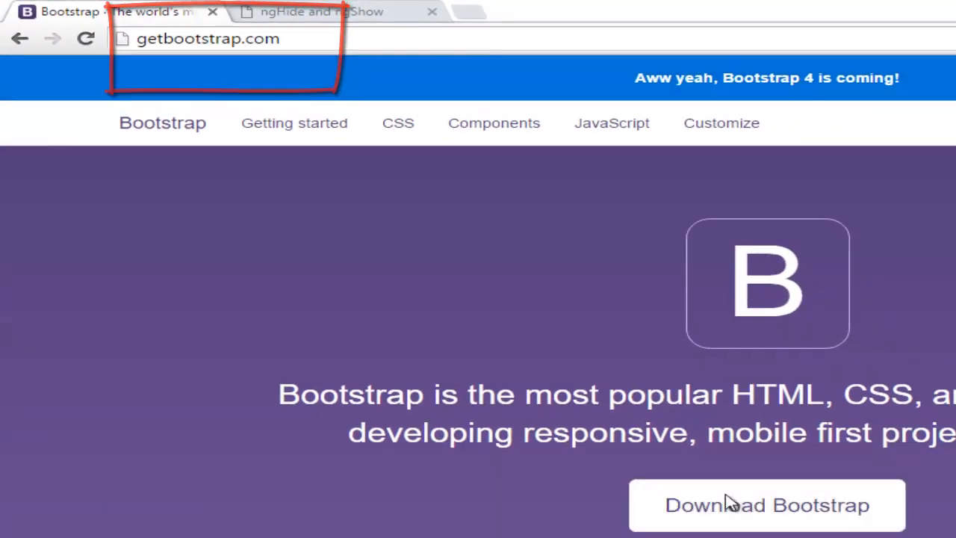
click(732, 511)
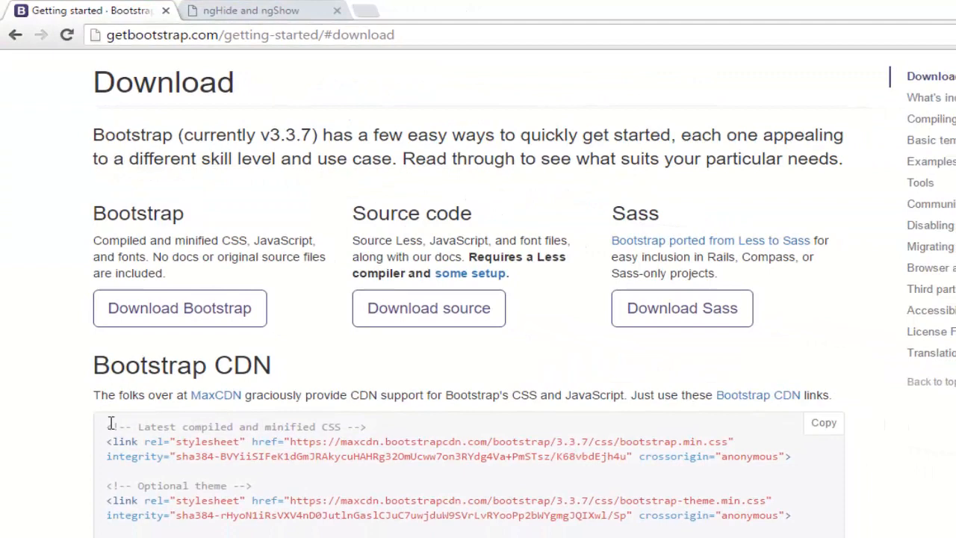
drag(107, 425, 790, 456)
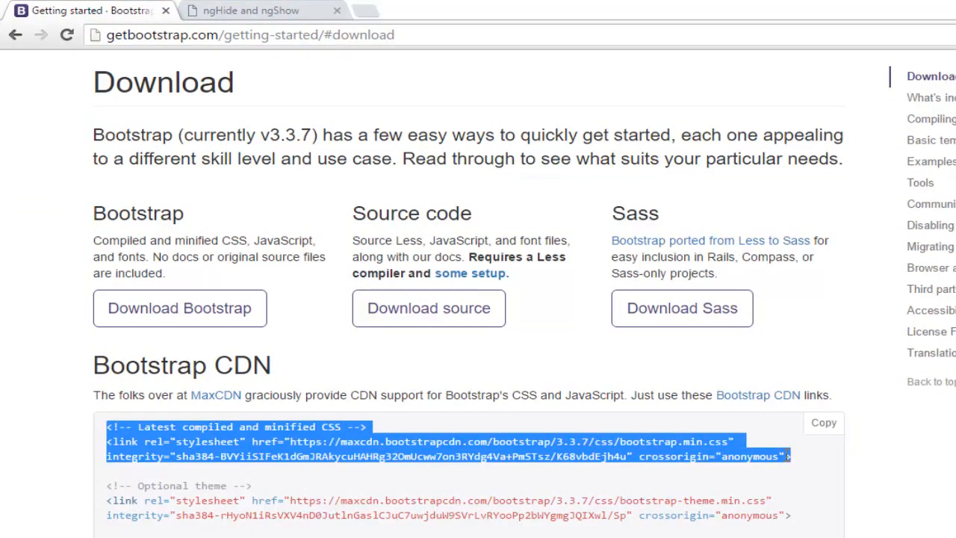
key(ctrl+c)
- Paste the Bootstrap stylesheet link into the head below the title and save
key(alt+Tab)
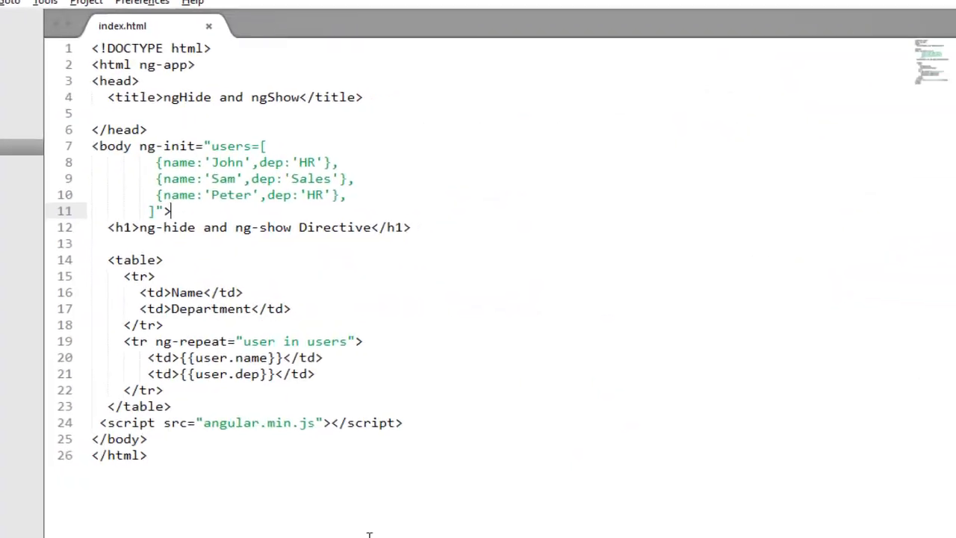
click(362, 97)
key(Return)
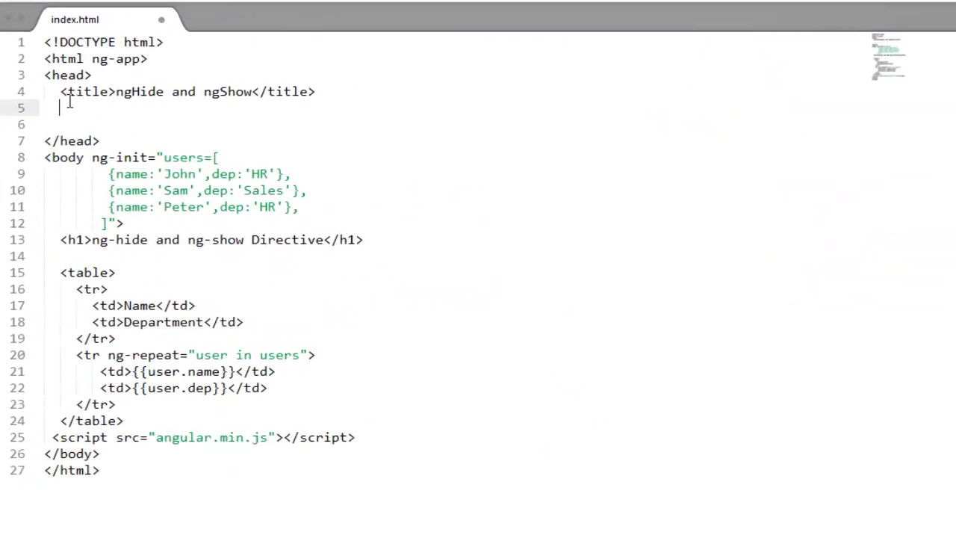
key(ctrl+v)
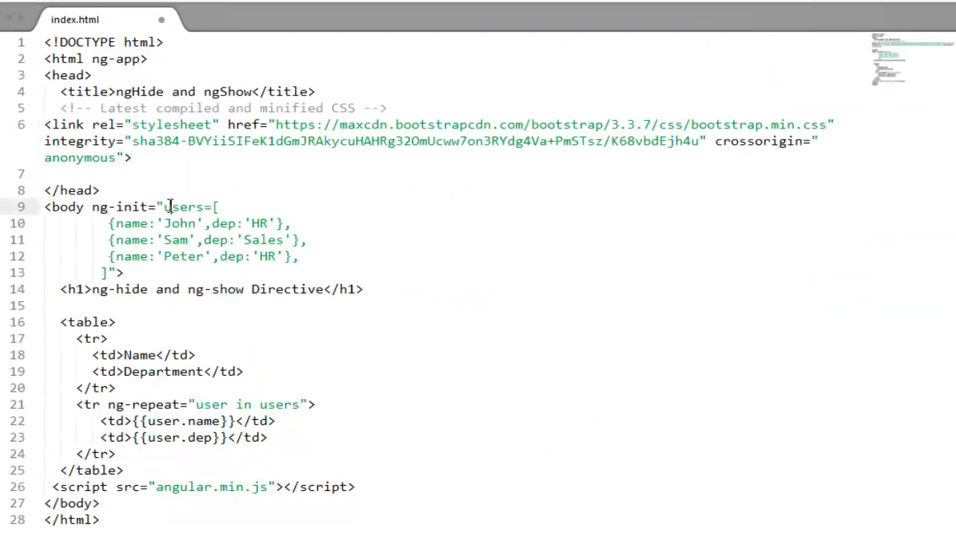
key(ctrl+s)
- Give the table the class attribute 'table table-bordered'
click(112, 321)
text(class)
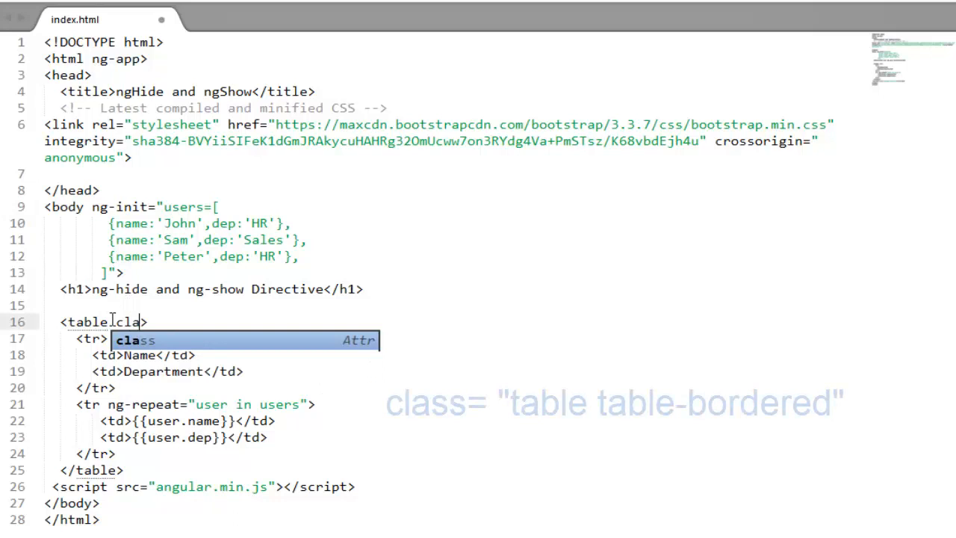
text(="")
key(Left)
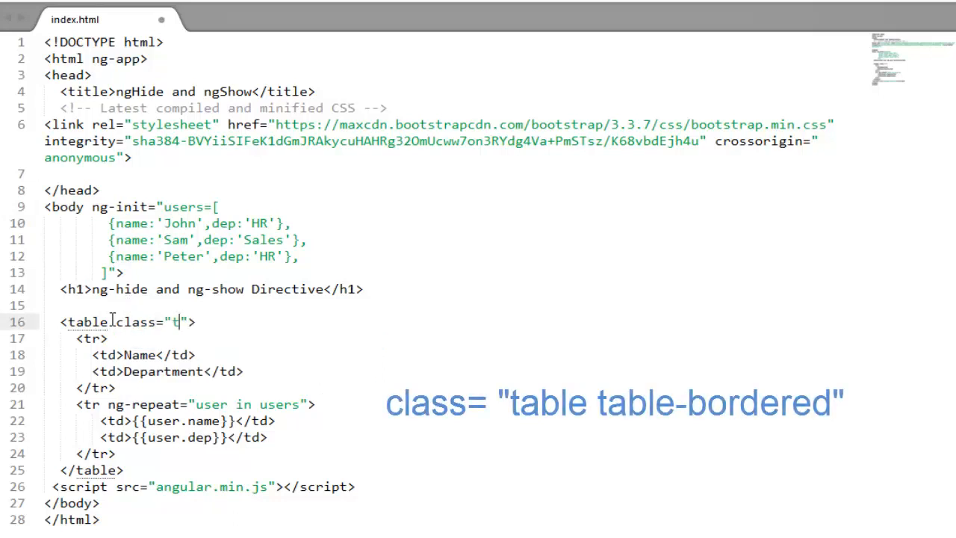
text(table)
text( tab table-bole)
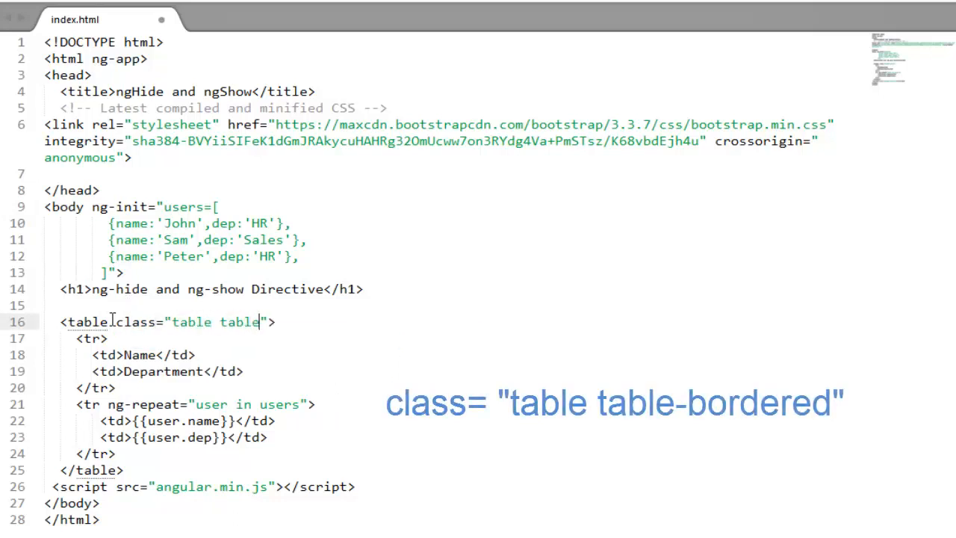
text(" table-bo"[6:]rder)
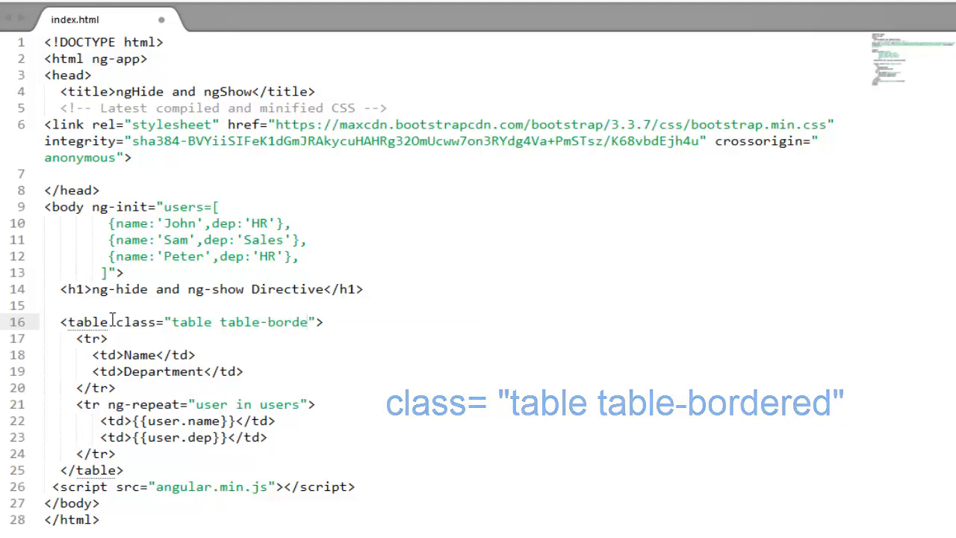
text(ed)
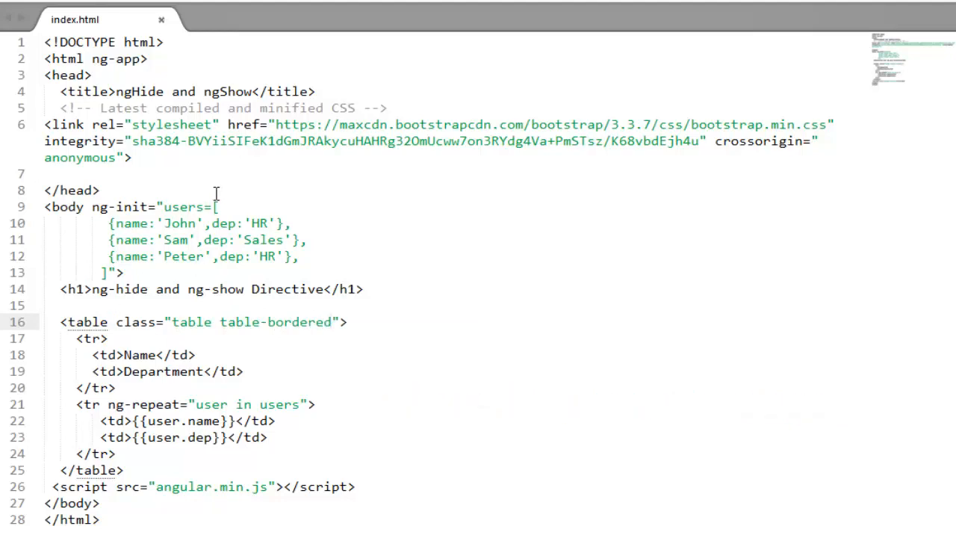
- Reload the page in Chrome to see the Bootstrap-styled bordered table
key(alt+Tab)
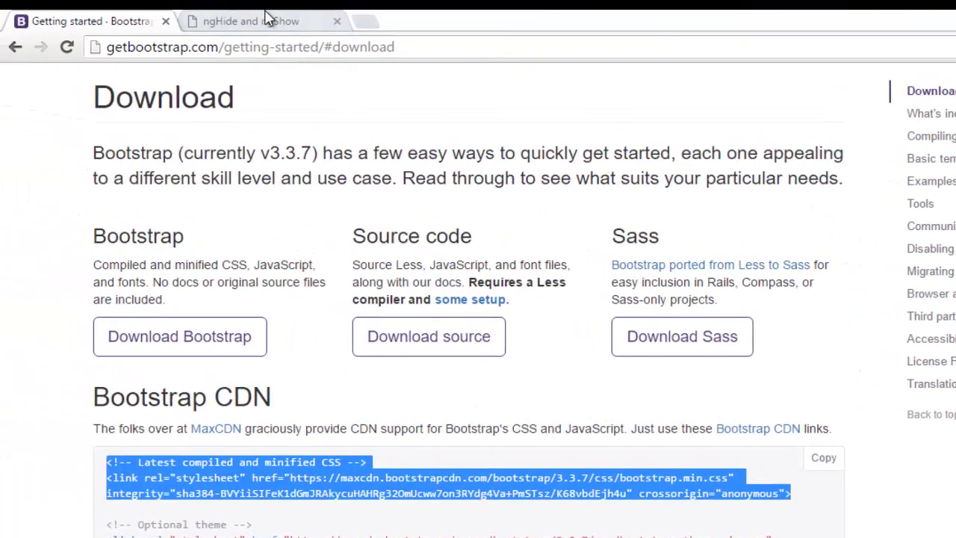
click(251, 21)
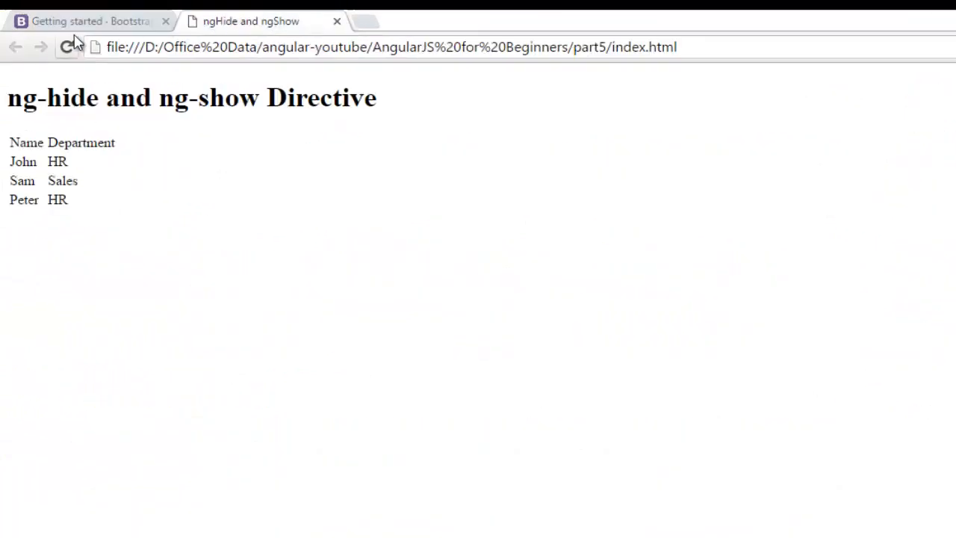
click(66, 47)
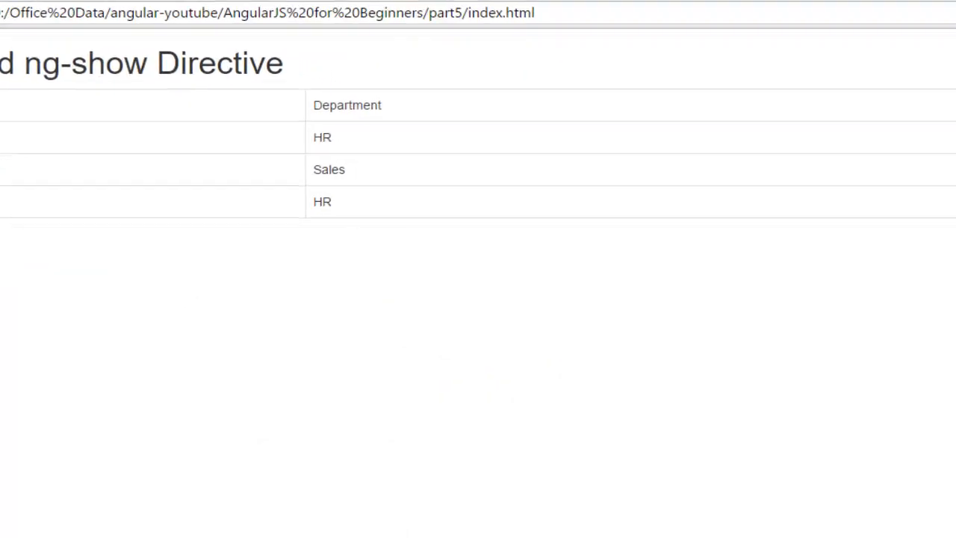
- Give the header row class bg-primary, save, and reload to show the blue header
click(102, 331)
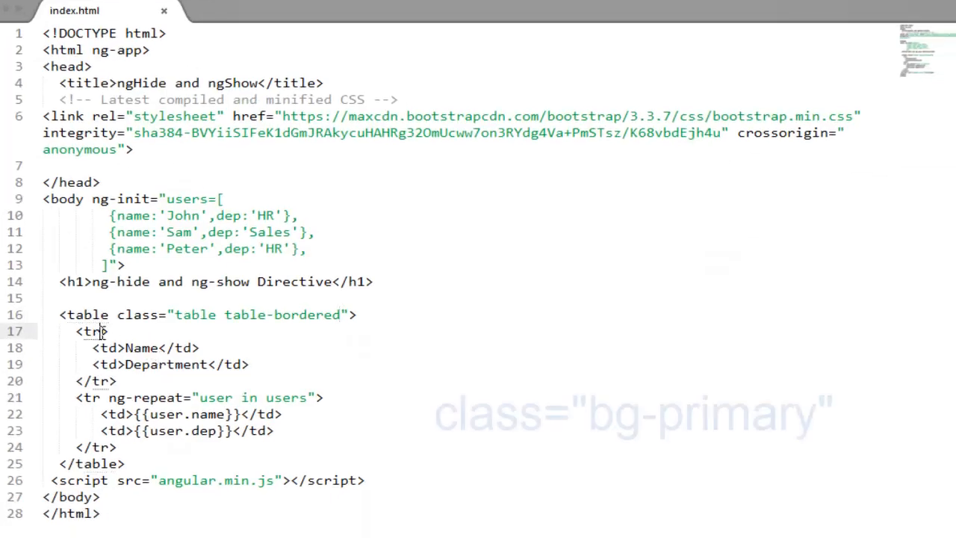
text(class=)
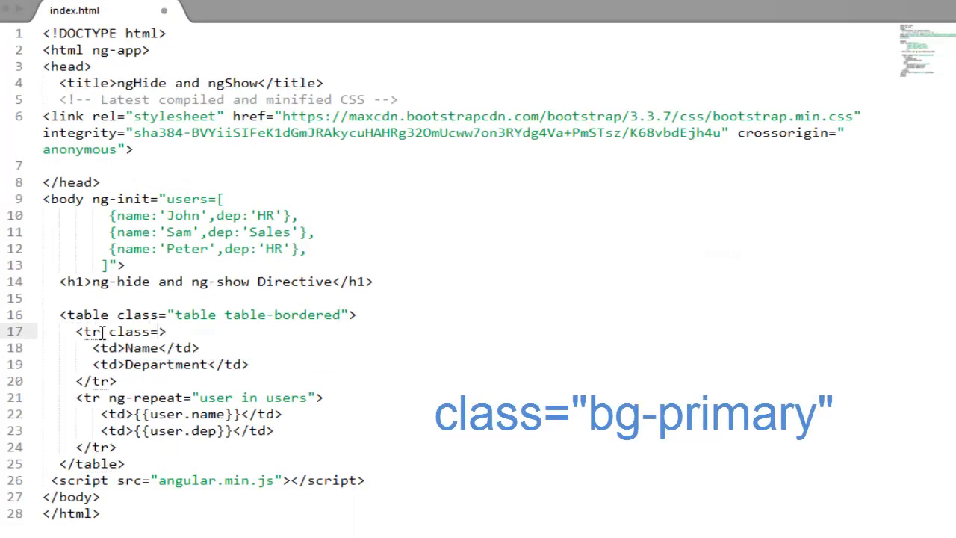
text("bg-prima)
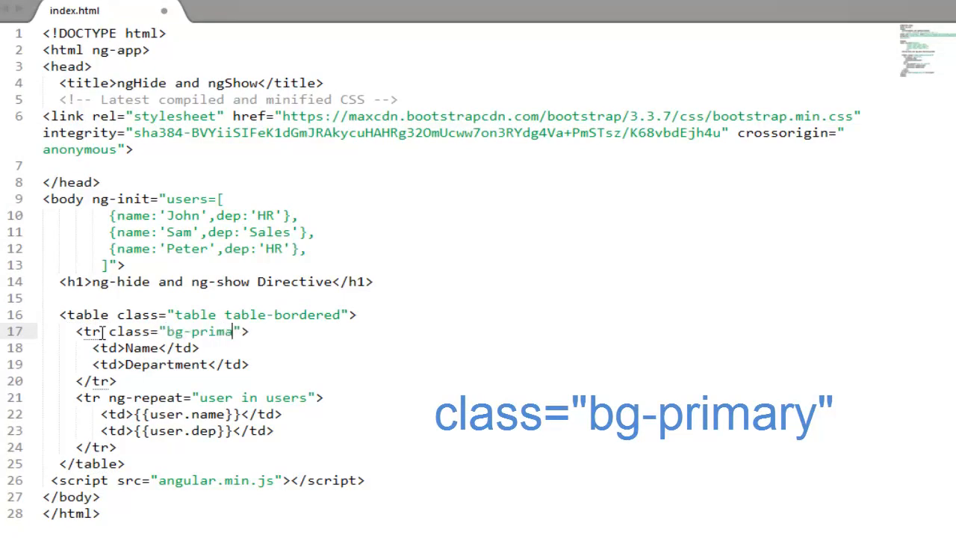
text(ry)
key(ctrl+s)
key(alt+Tab)
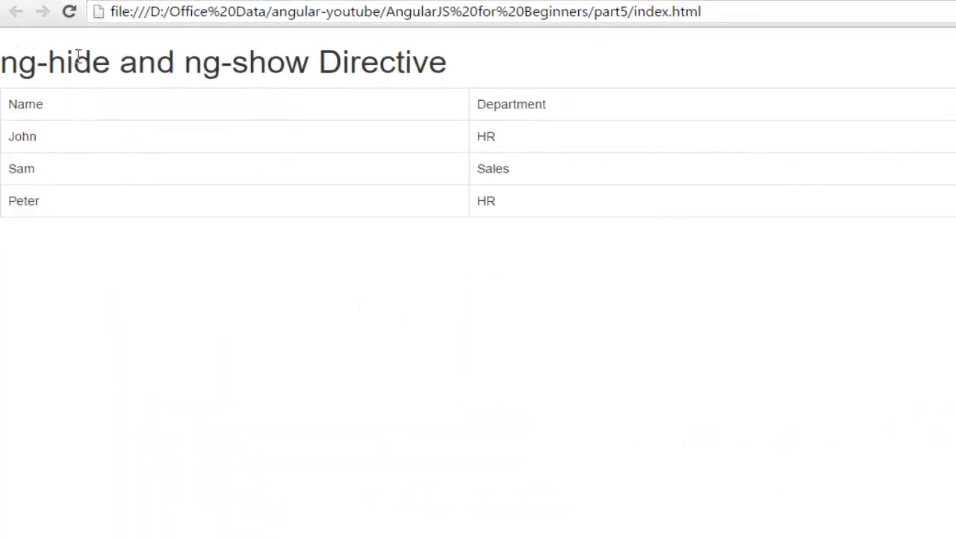
click(68, 11)
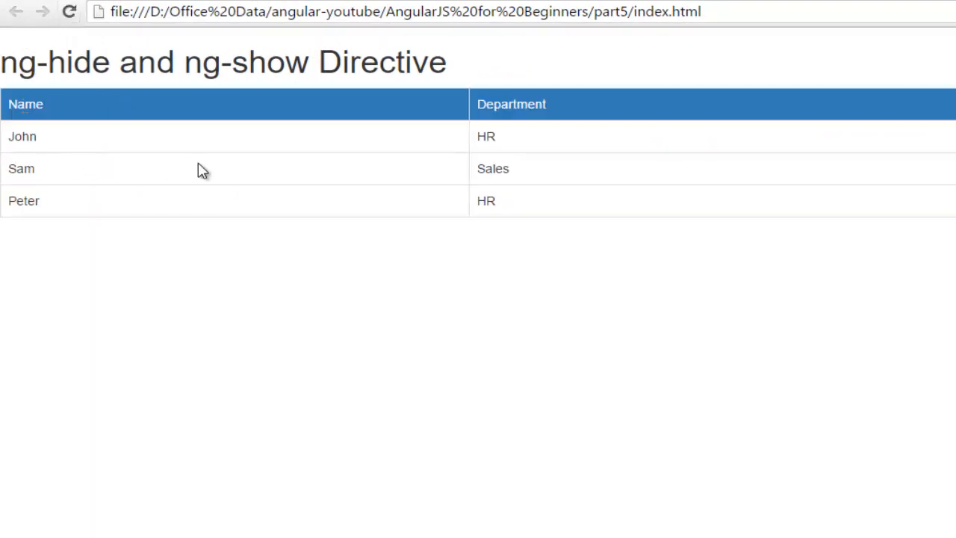
key(alt+Tab)
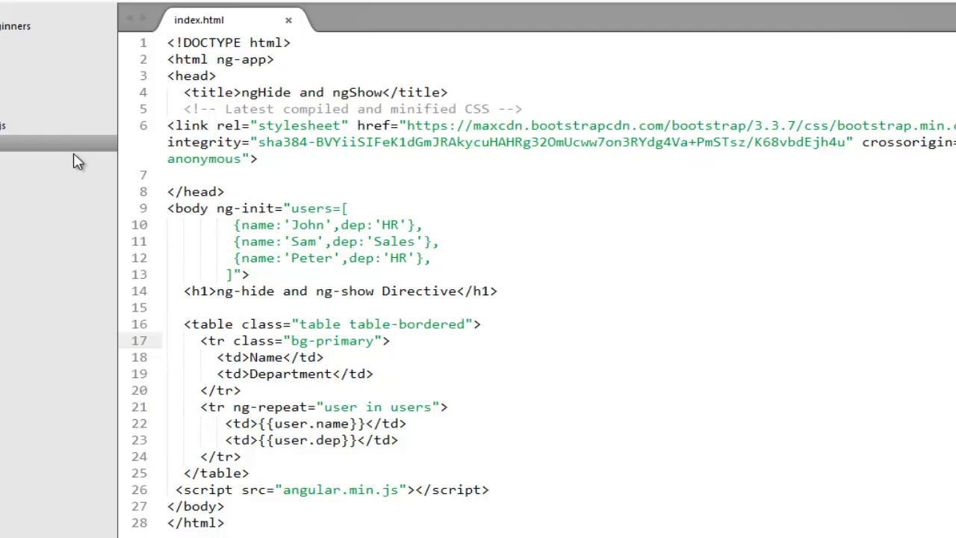
- Add an empty style block in the head below the stylesheet link
click(151, 150)
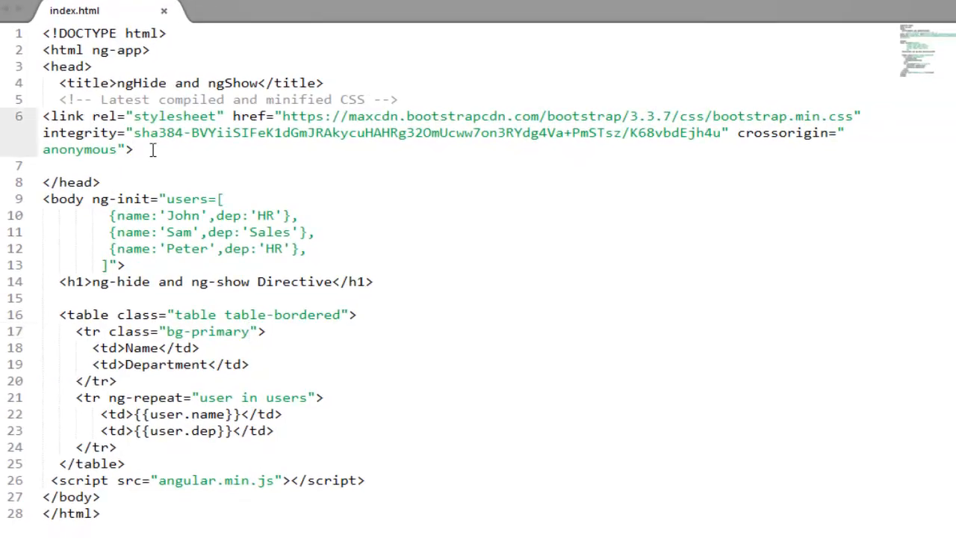
key(Return)
text(<style>)
key(Return)
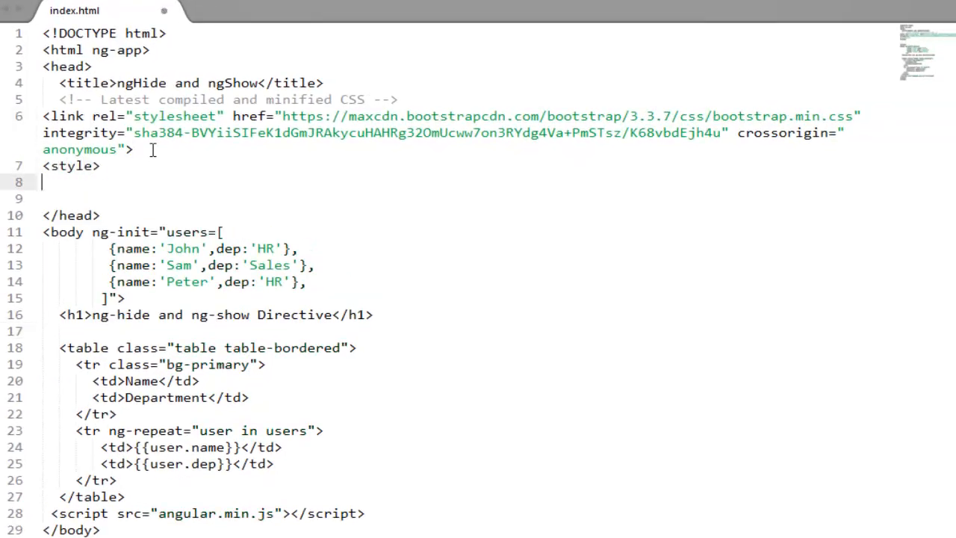
text(</style>)
key(Escape)
key(Up)
key(End)
key(Return)
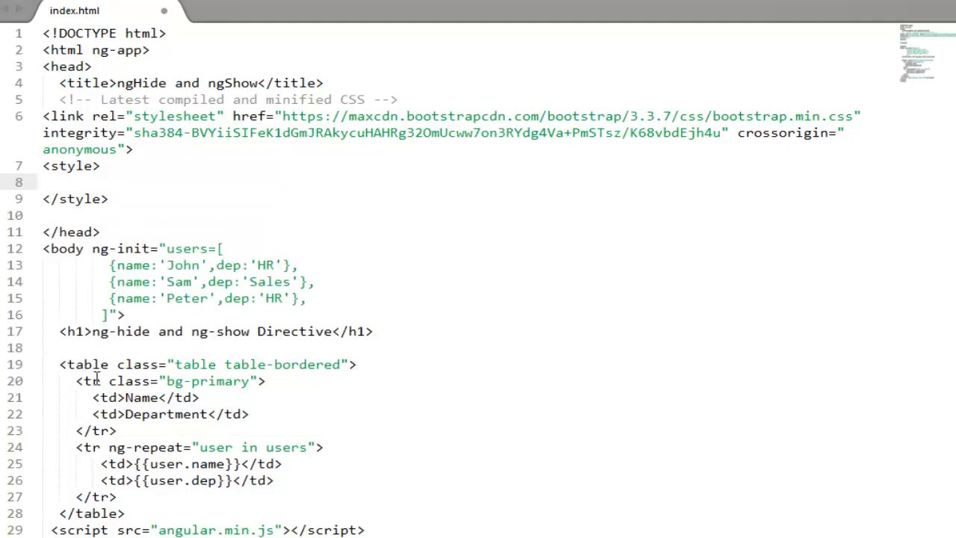
- Add a .table { width:500px; } rule, save, and reload to see the narrower table
double_click(196, 365)
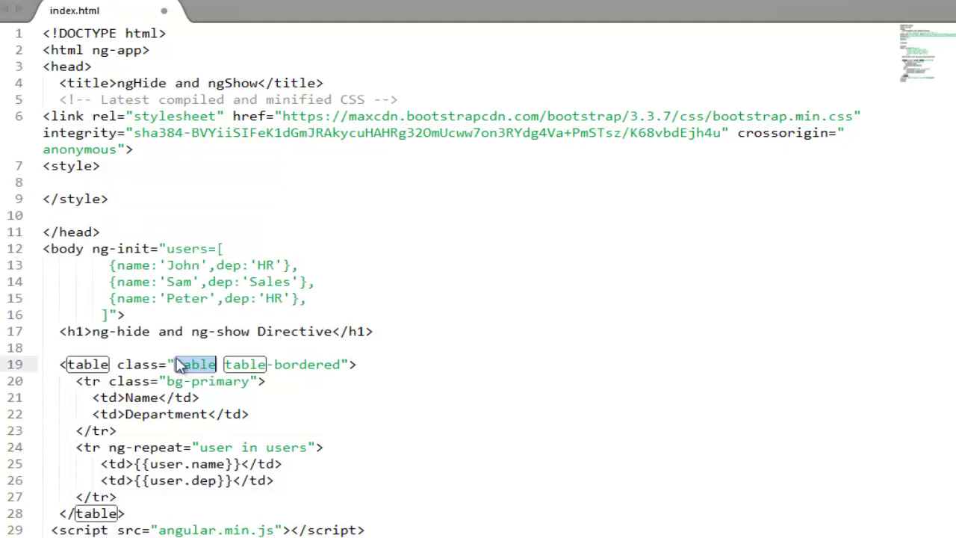
click(94, 182)
text(.table{)
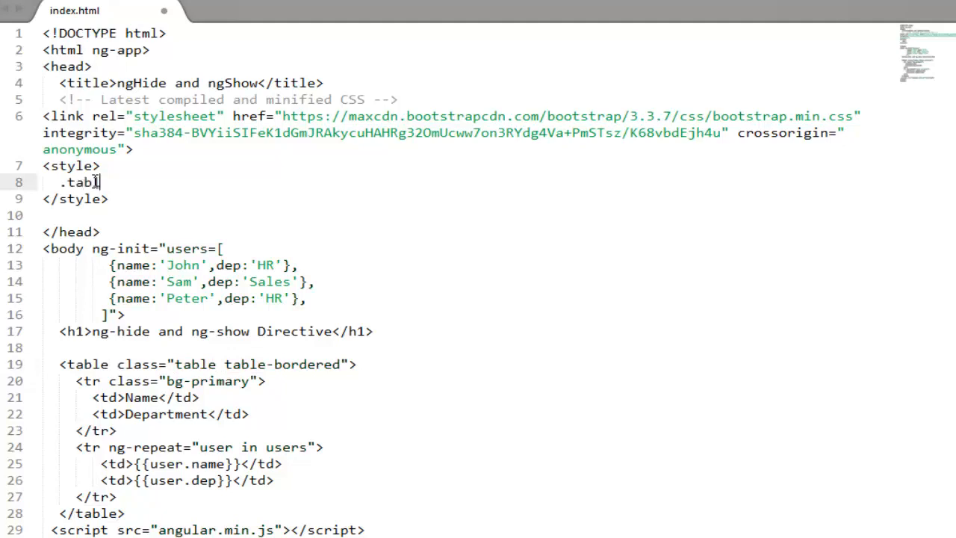
key(Return)
text(width)
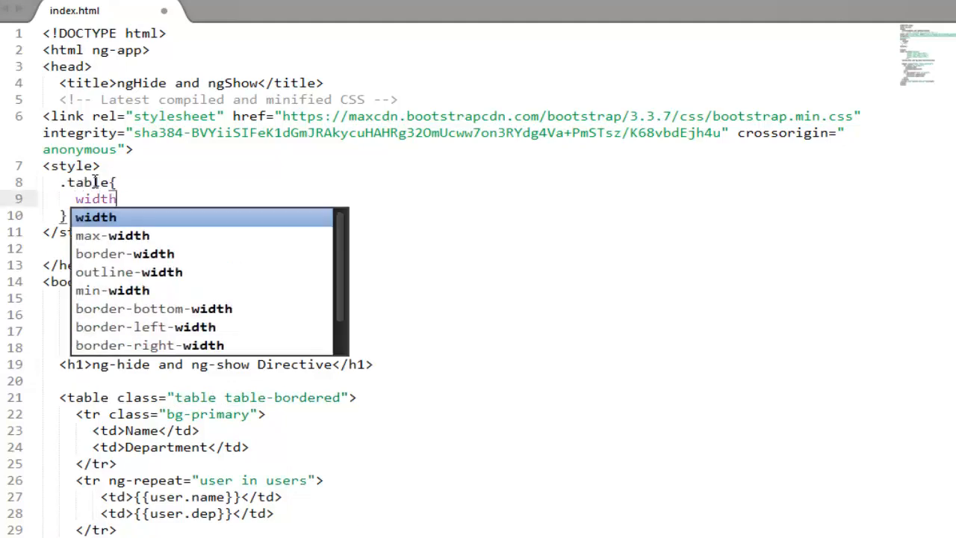
key(Tab)
text(500px)
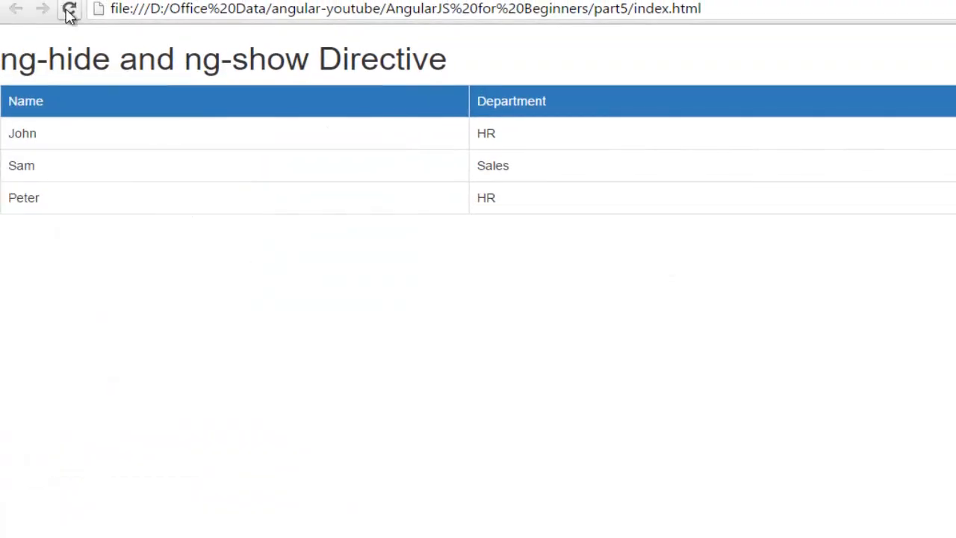
click(69, 10)
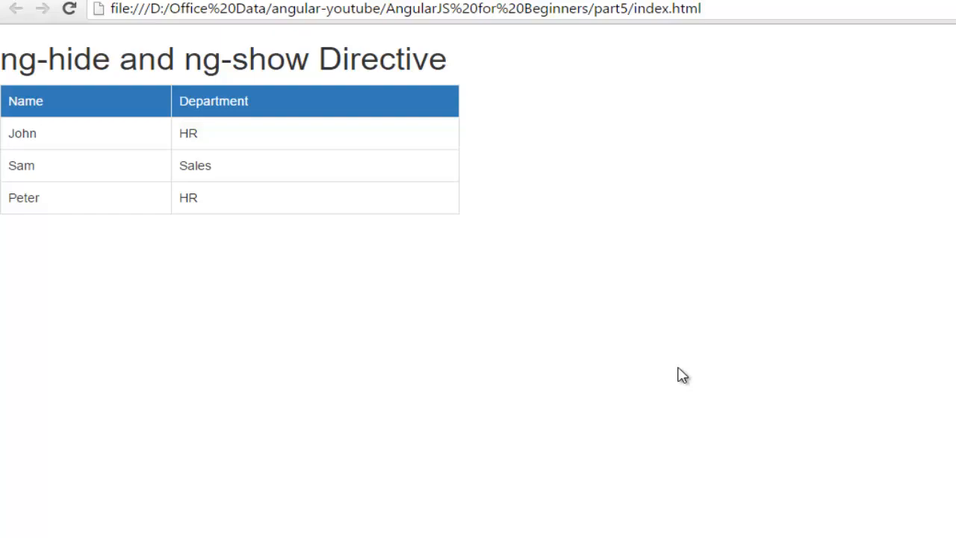
click(472, 372)
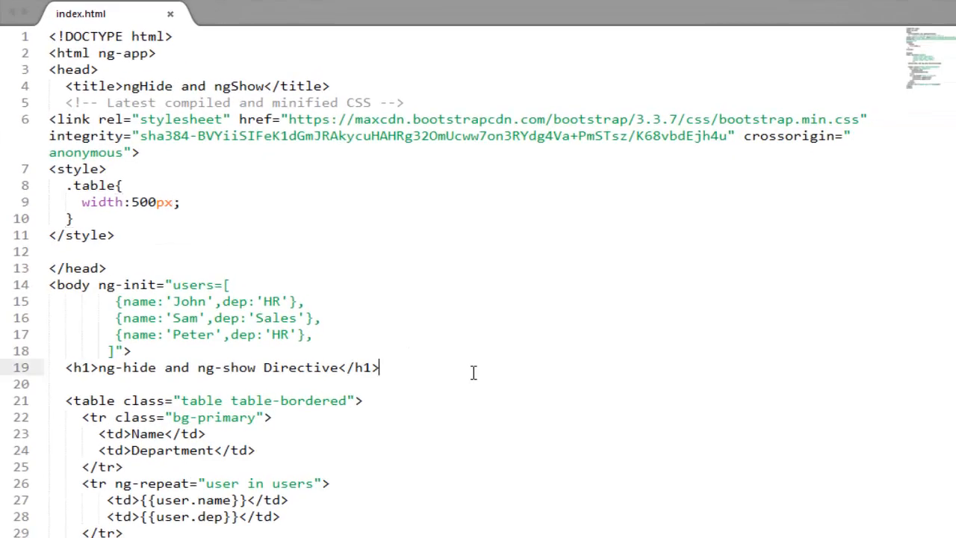
key(alt+Tab)
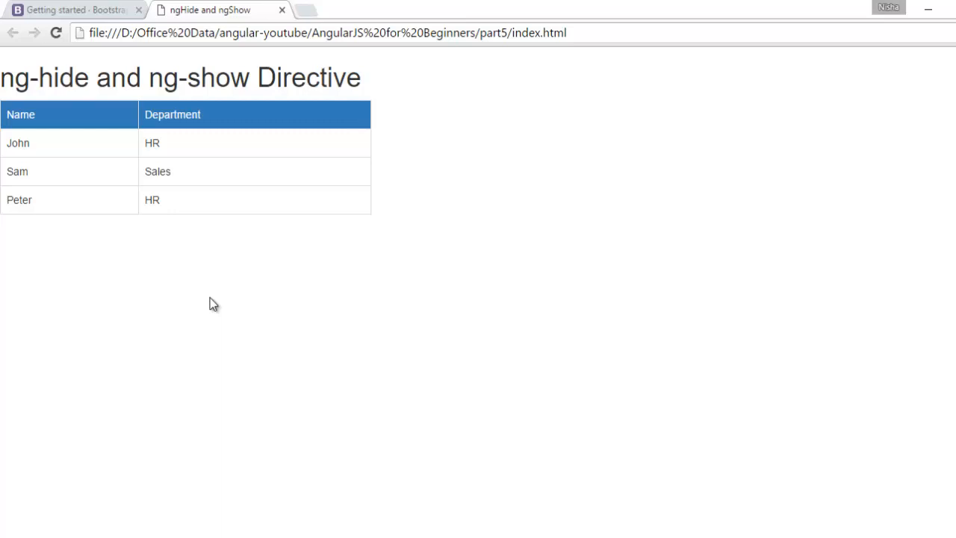
- Add <input type="checkbox" ng-model="isHidden"/> and a <br/> below the heading
key(alt+Tab)
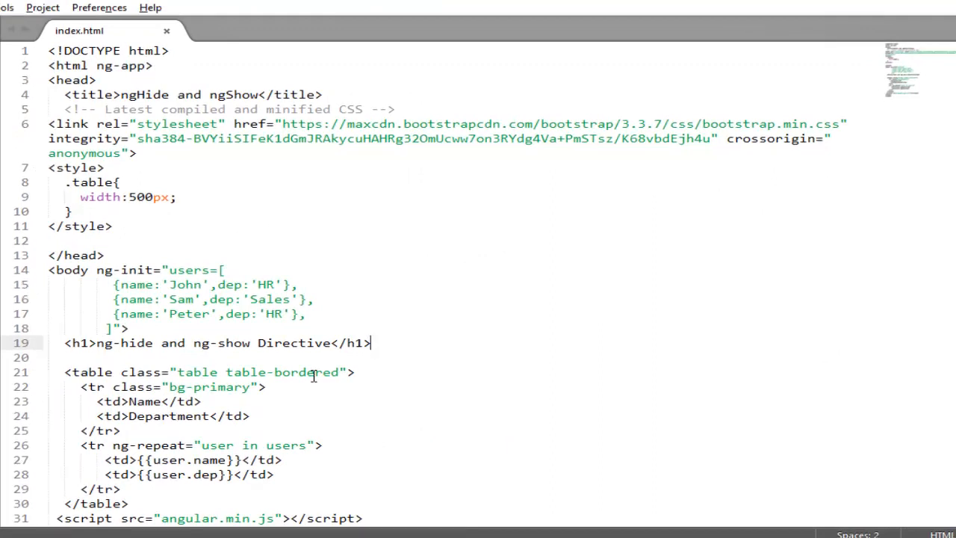
key(Return)
text(<)
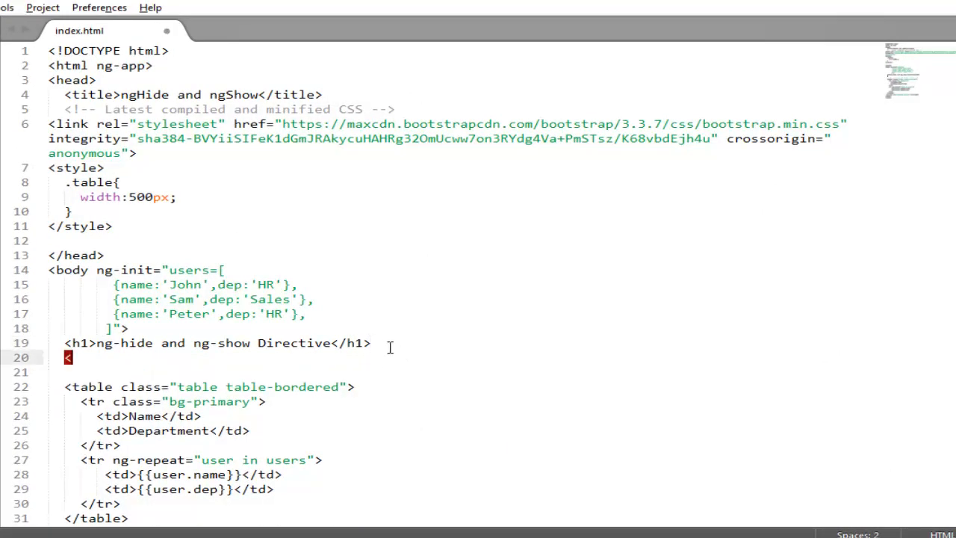
text(input type=")
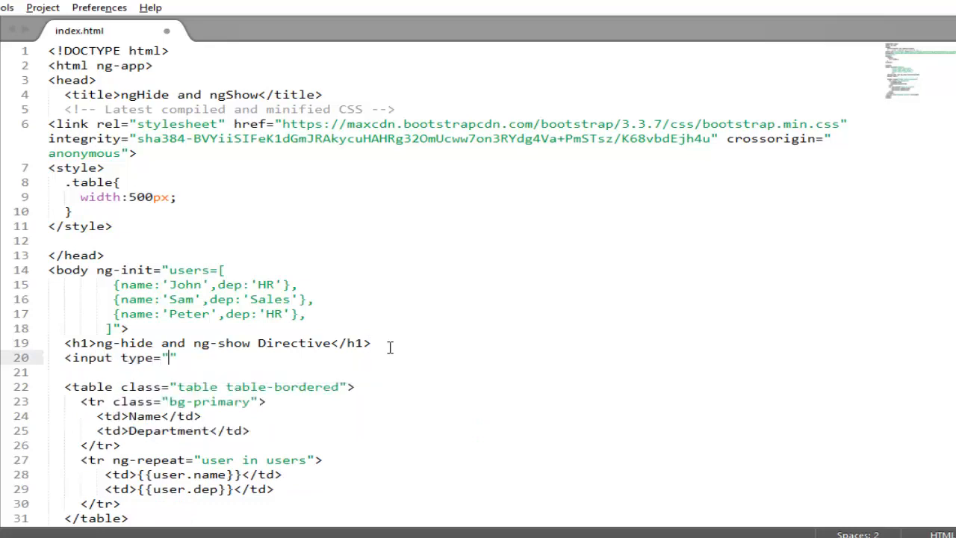
text(checkbox)
key(Right)
text(ng-mo)
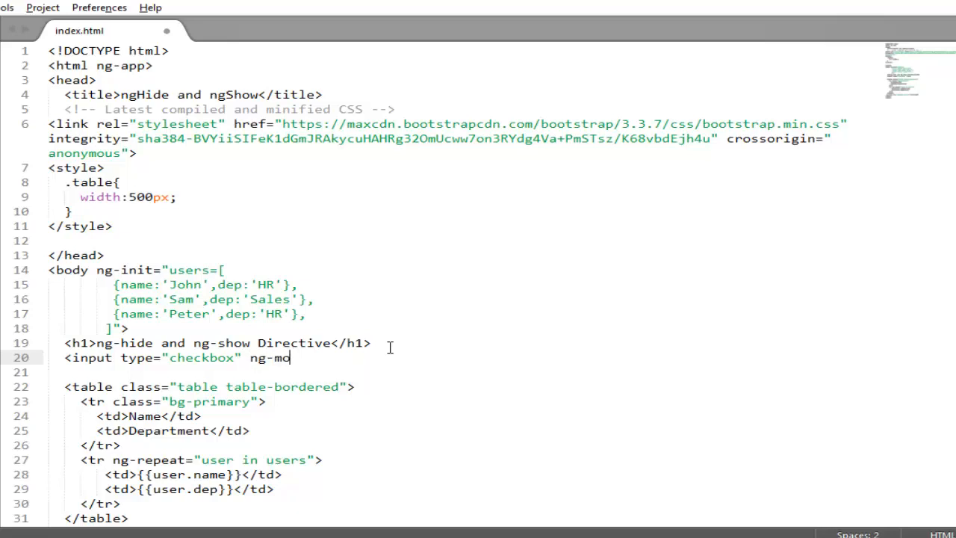
text(del=")
text(isHidden)
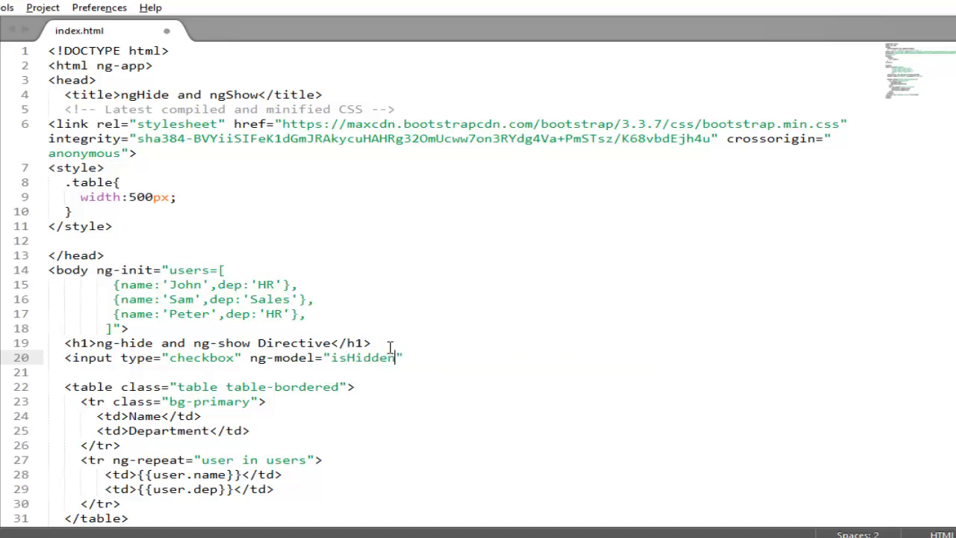
key(Right)
text(/>)
key(Return)
text(<br/>)
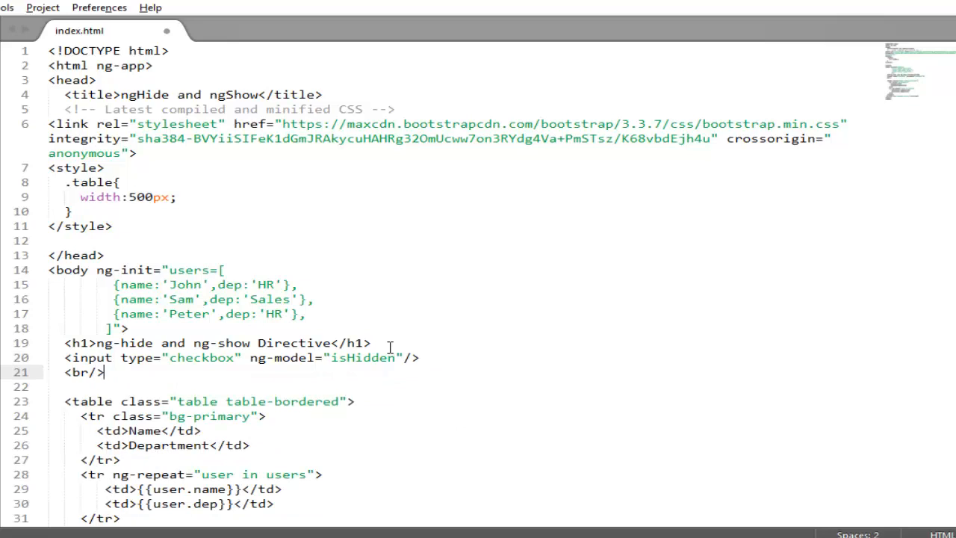
- Save the page and reload Chrome to show the new checkbox above the table
key(ctrl+s)
key(alt+Tab)
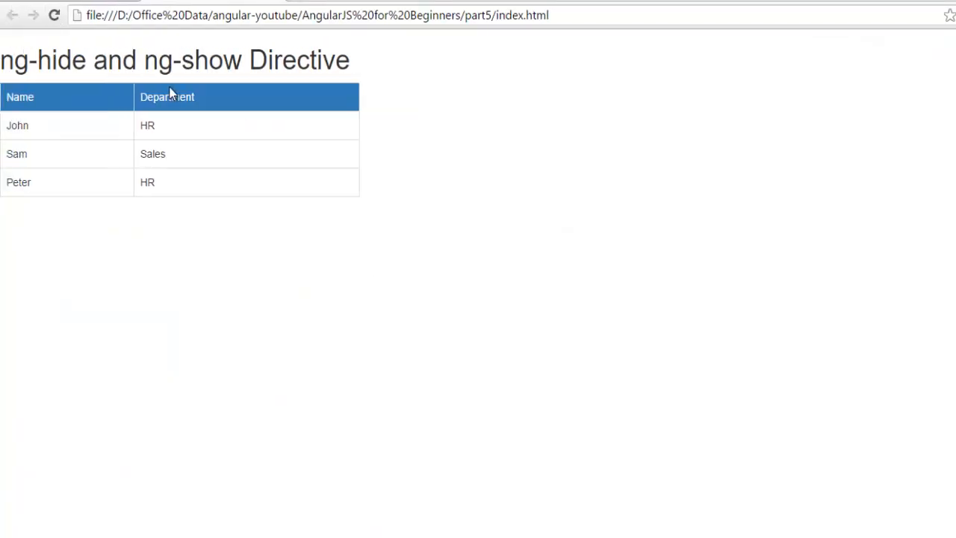
click(54, 15)
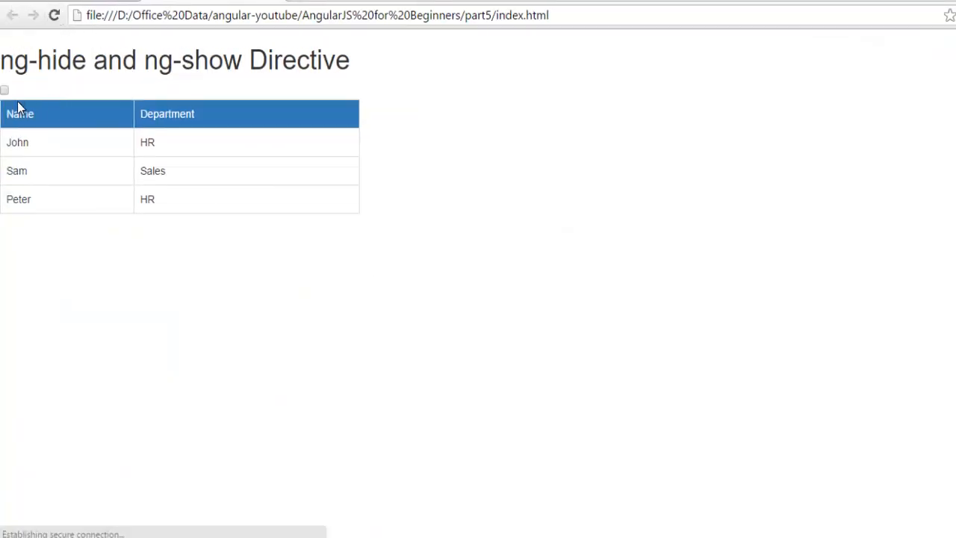
- Add the caption 'Hide Table : ' before the checkbox, save, and reload to show it
key(alt+Tab)
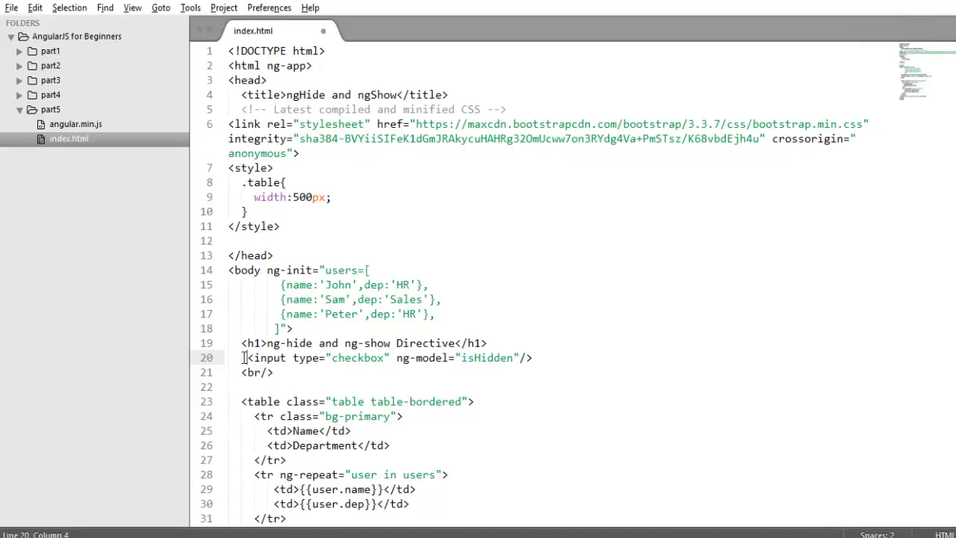
text(Hide Table )
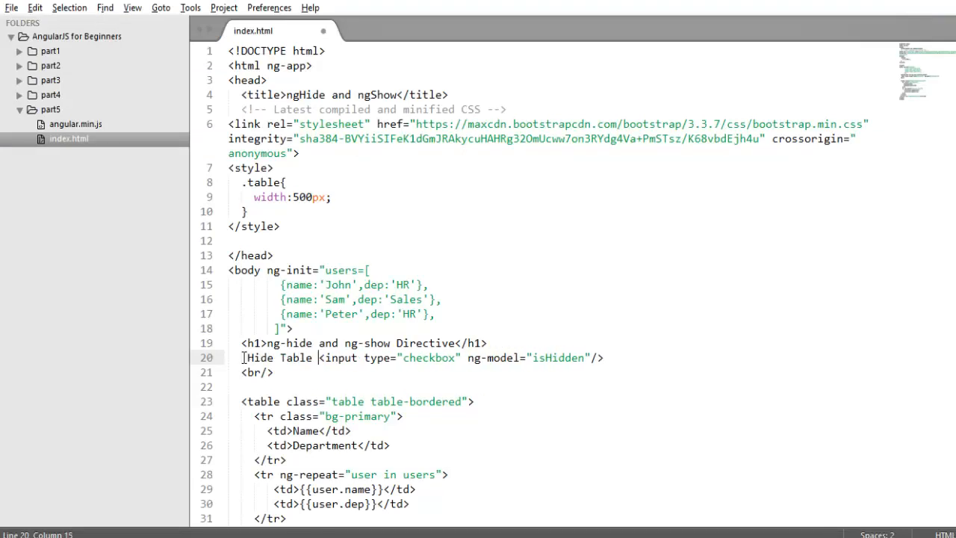
text(:)
key(ctrl+s)
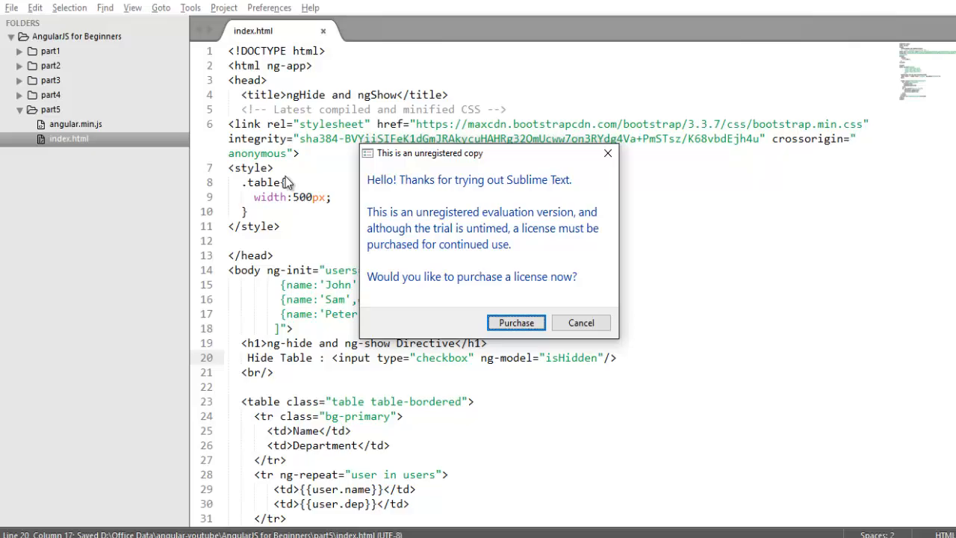
click(581, 322)
key(alt+Tab)
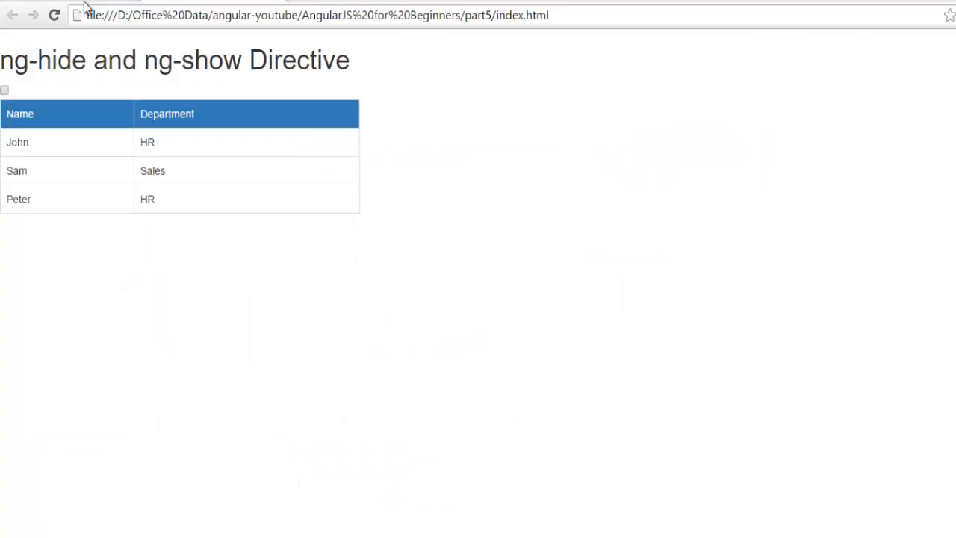
click(54, 16)
key(alt+Tab)
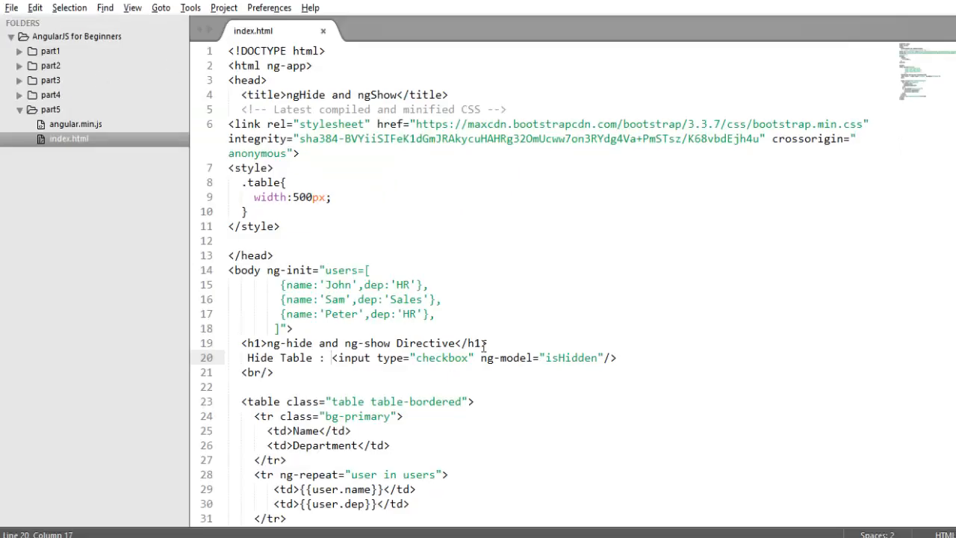
- Add ng-hide="isHidden" to the table tag, save, and reload the page
double_click(569, 358)
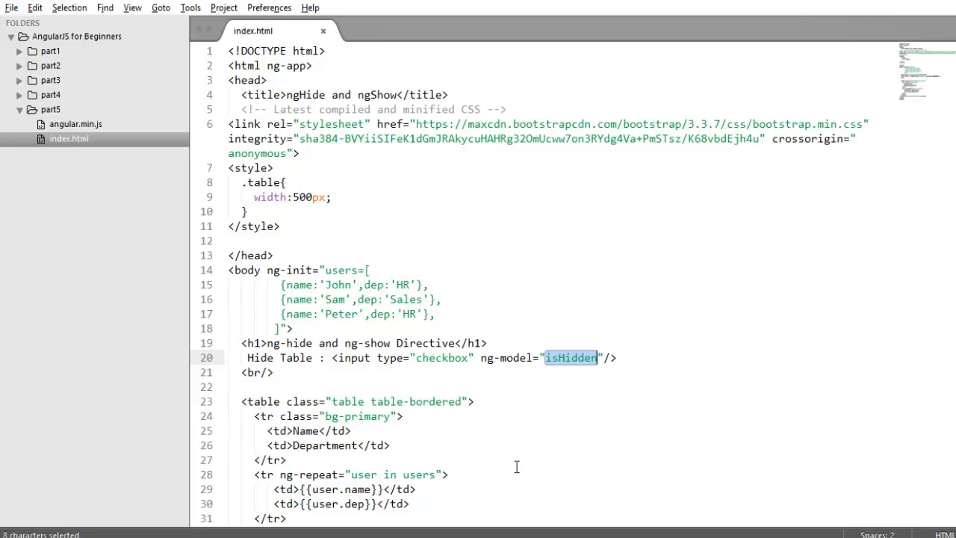
click(457, 401)
click(457, 518)
scroll(457, 401, down, 1)
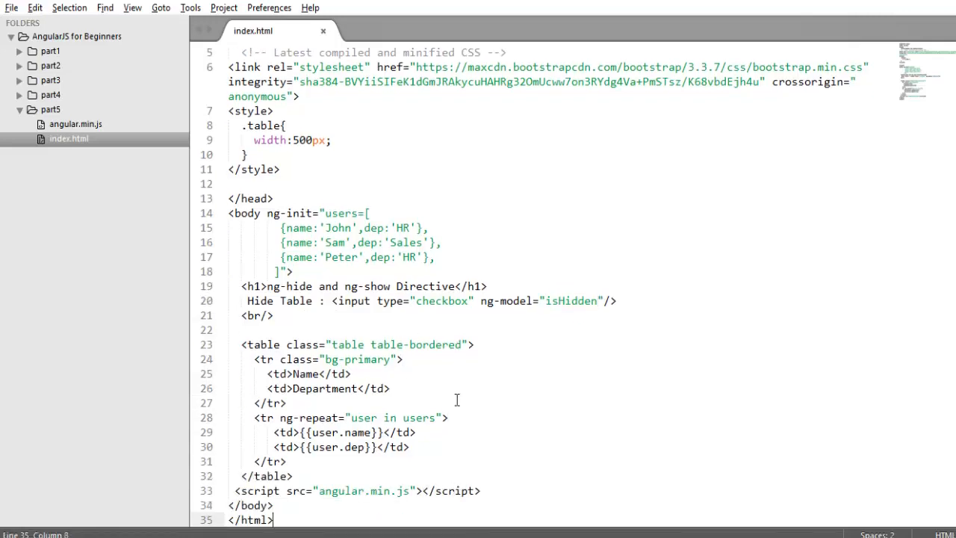
click(469, 345)
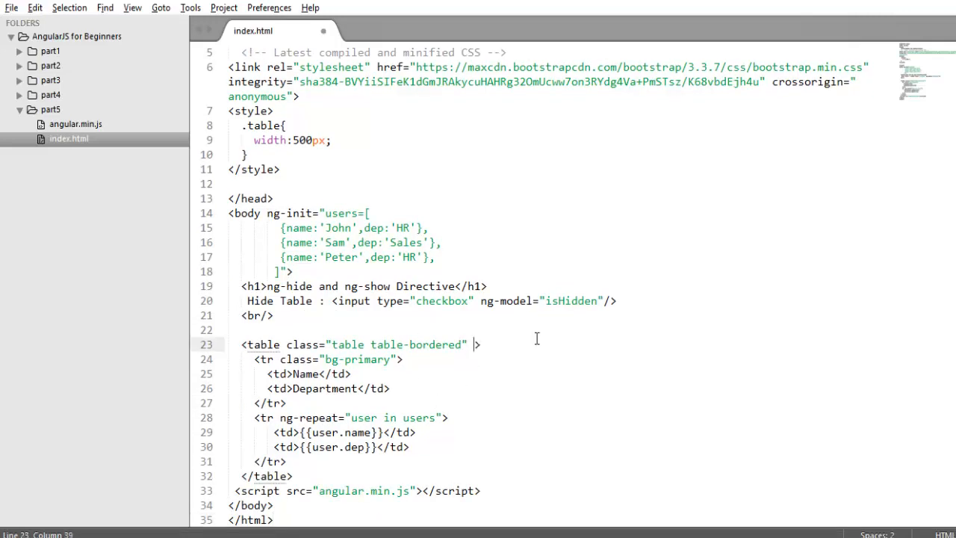
text(ng-hide)
text(=")
text(isHidde)
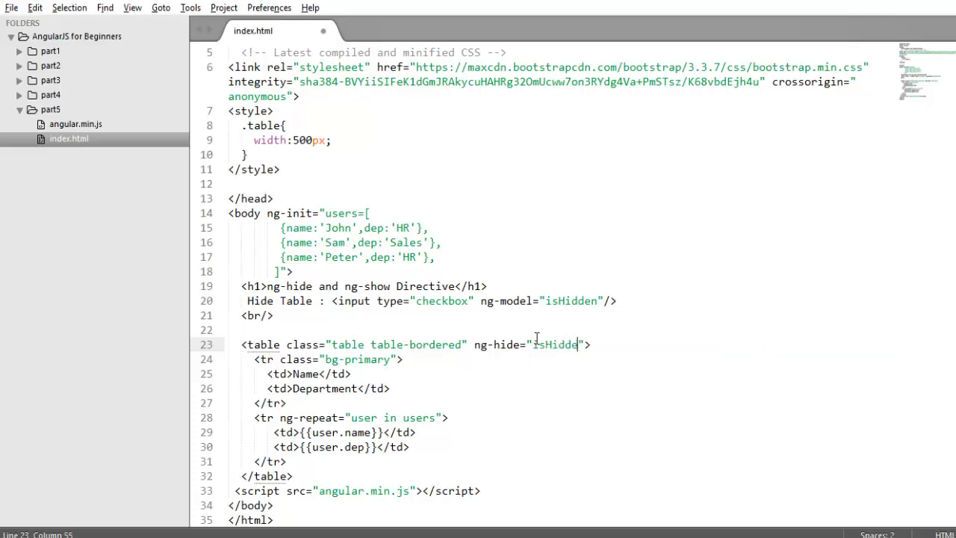
text(n)
key(ctrl+s)
key(alt+Tab)
click(54, 14)
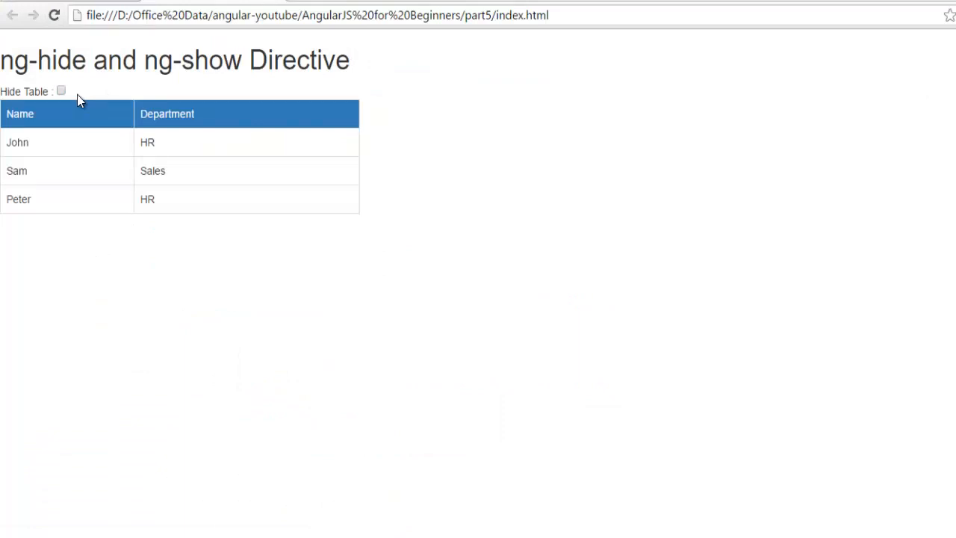
- Reload and tick then untick Hide Table to confirm the table hides and returns
key(alt+Tab)
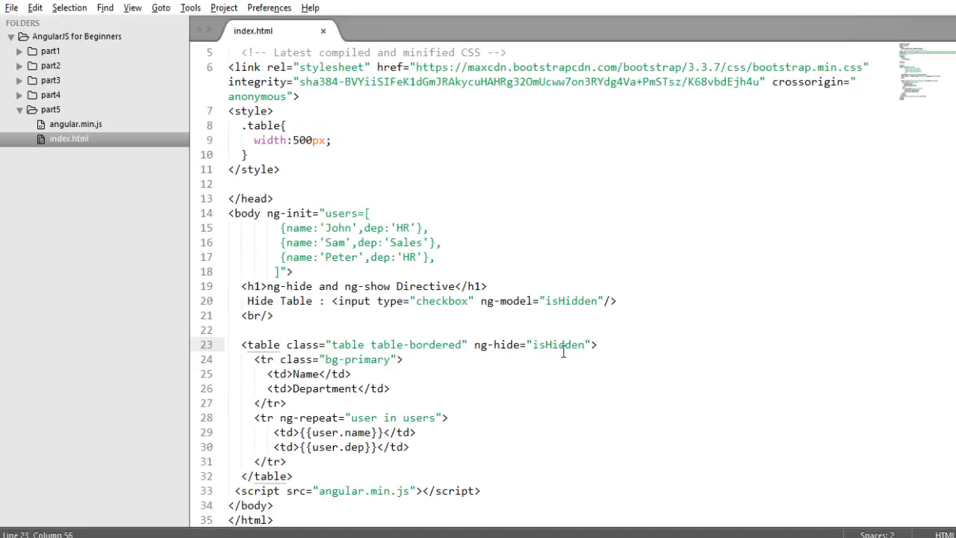
key(alt+Tab)
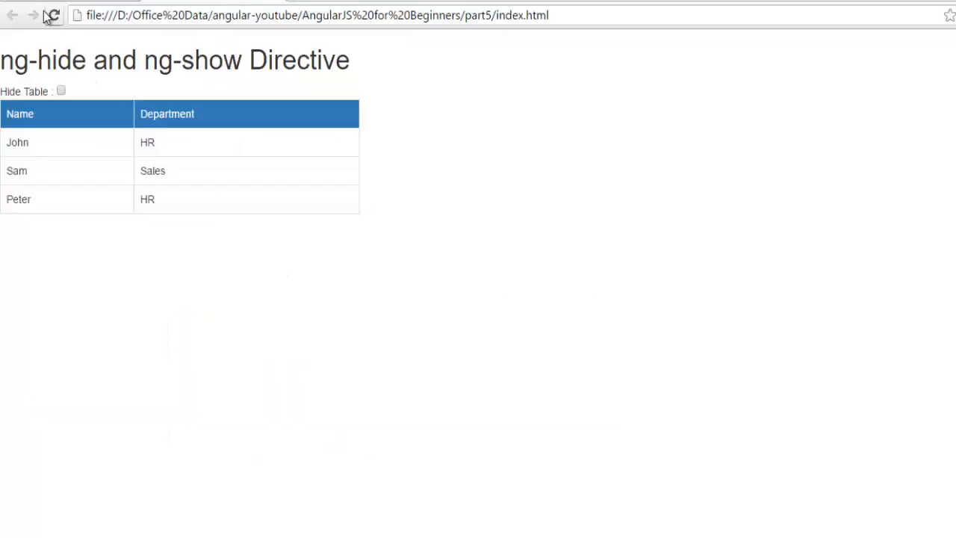
click(55, 15)
key(alt+Tab)
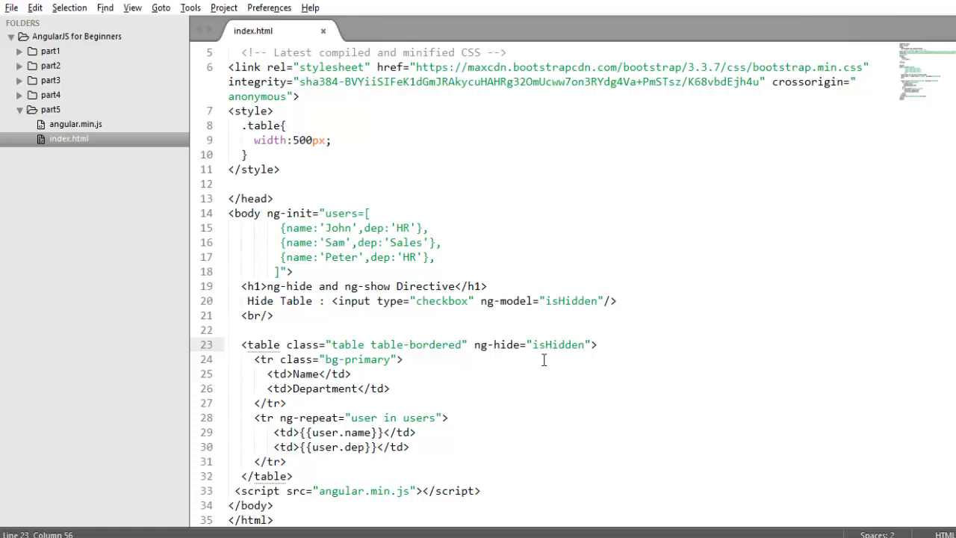
key(alt+Tab)
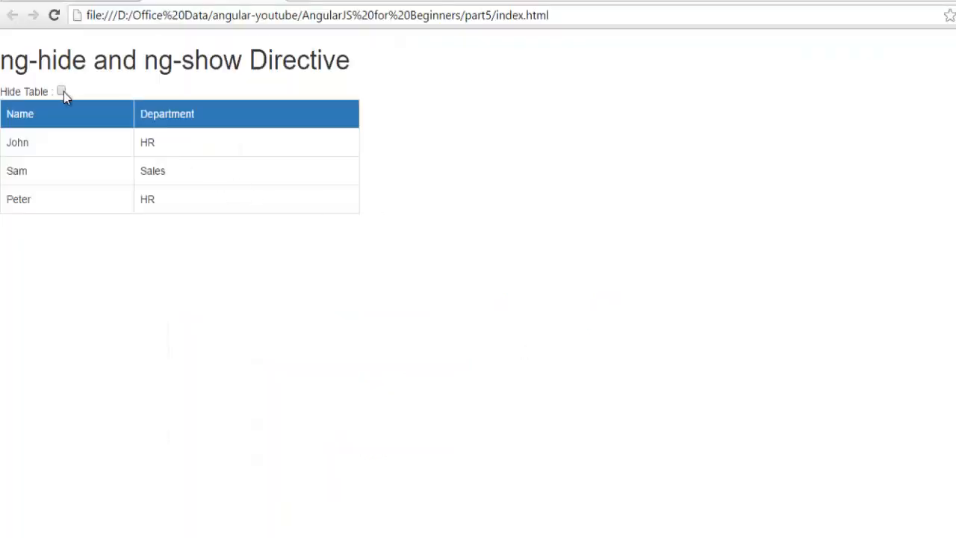
click(61, 91)
click(61, 91)
key(alt+Tab)
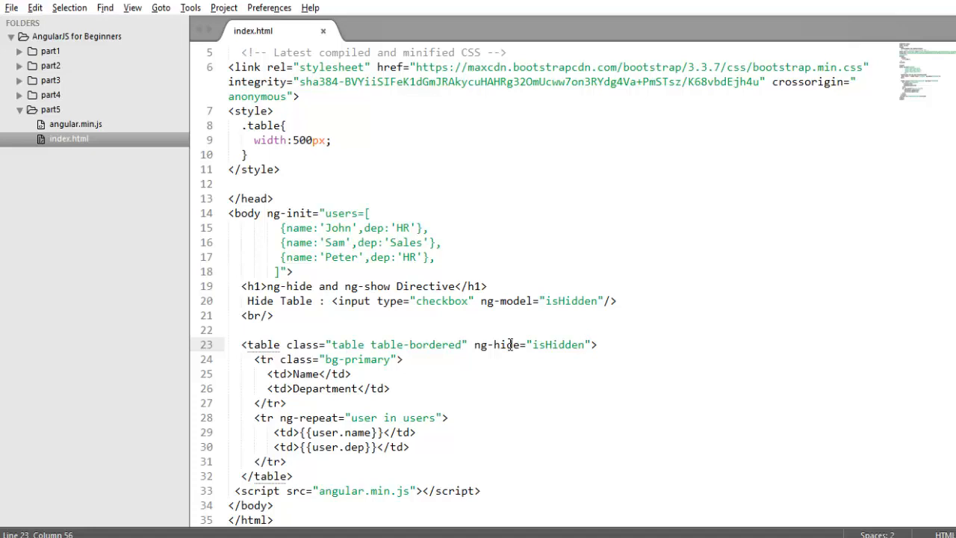
- Change the table's ng-hide to ng-show, save, and reload the page
double_click(510, 344)
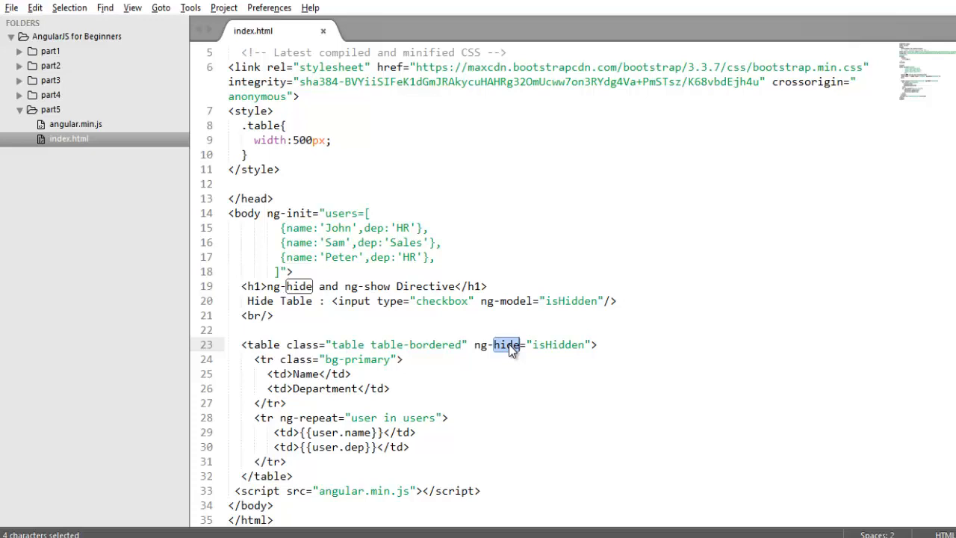
text(show)
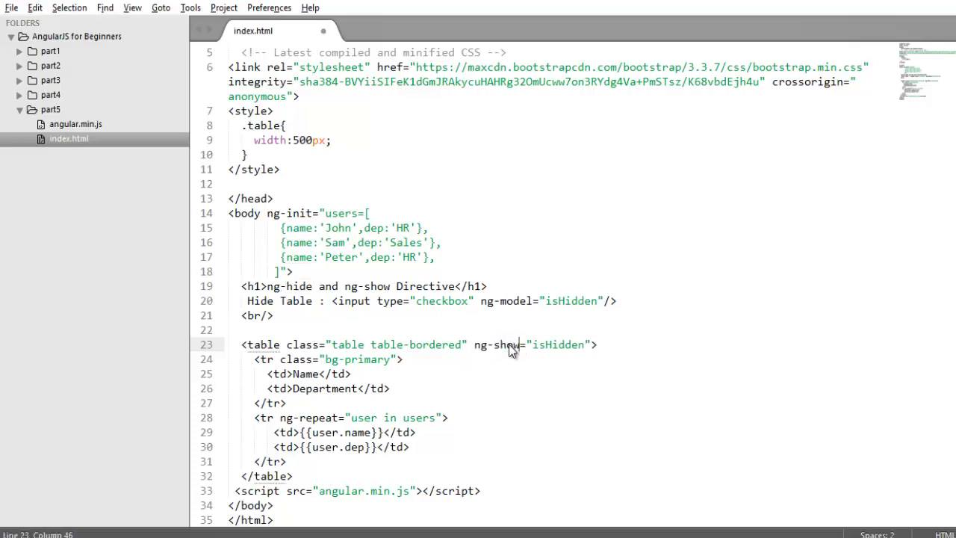
key(ctrl+s)
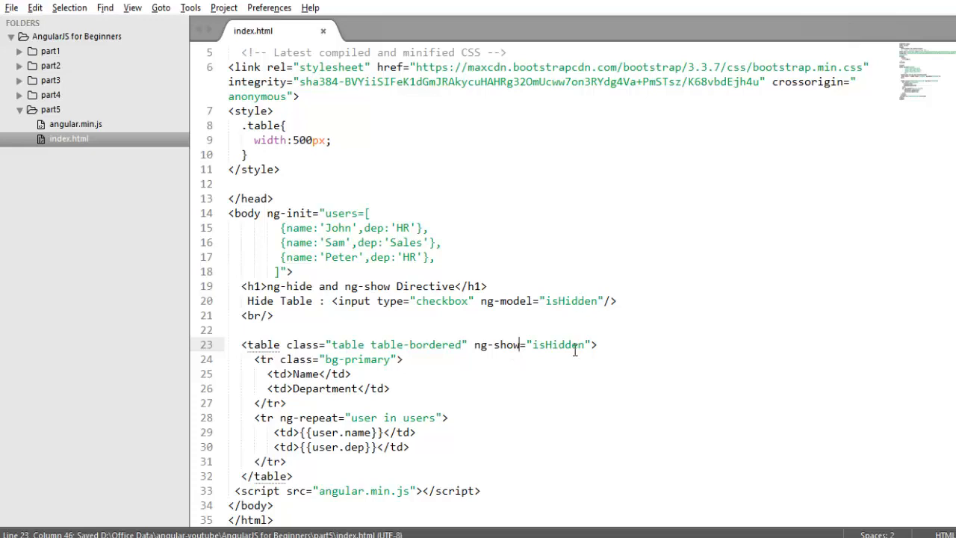
key(alt+Tab)
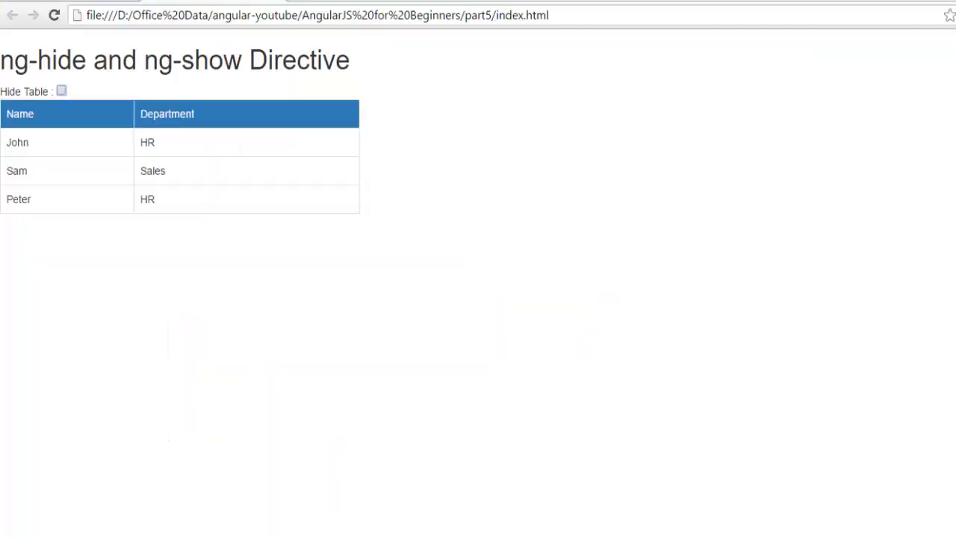
click(54, 16)
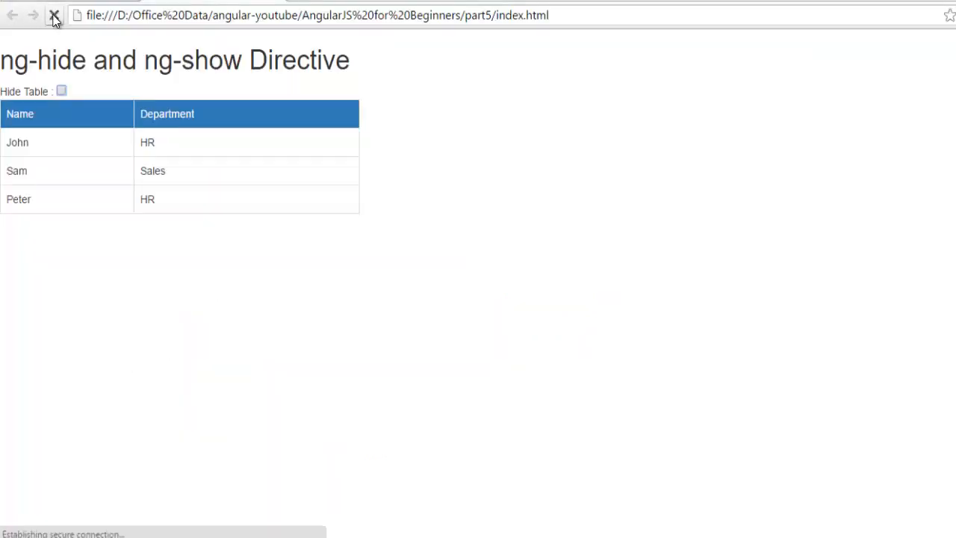
- Tick Hide Table to see the table shown with ng-show, then return to revert it
key(alt+Tab)
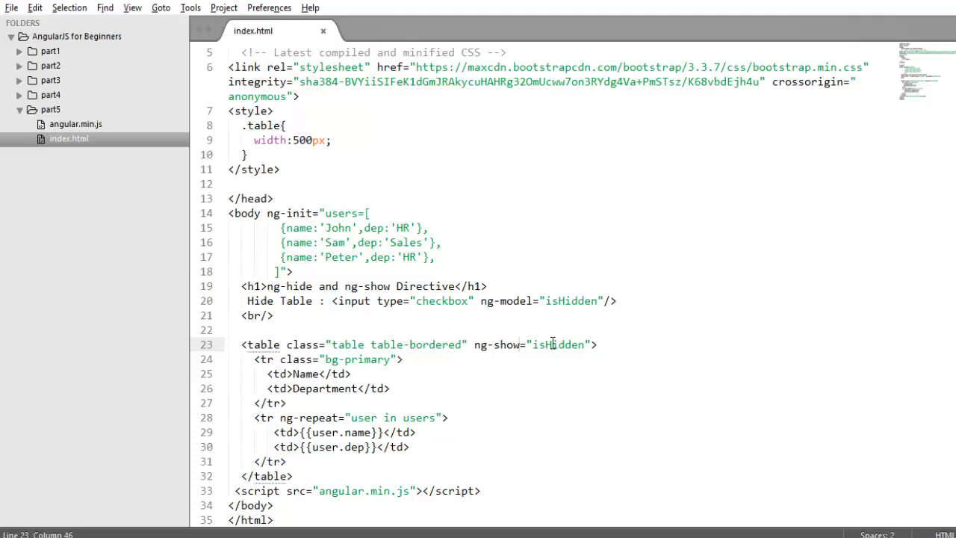
key(alt+Tab)
click(61, 91)
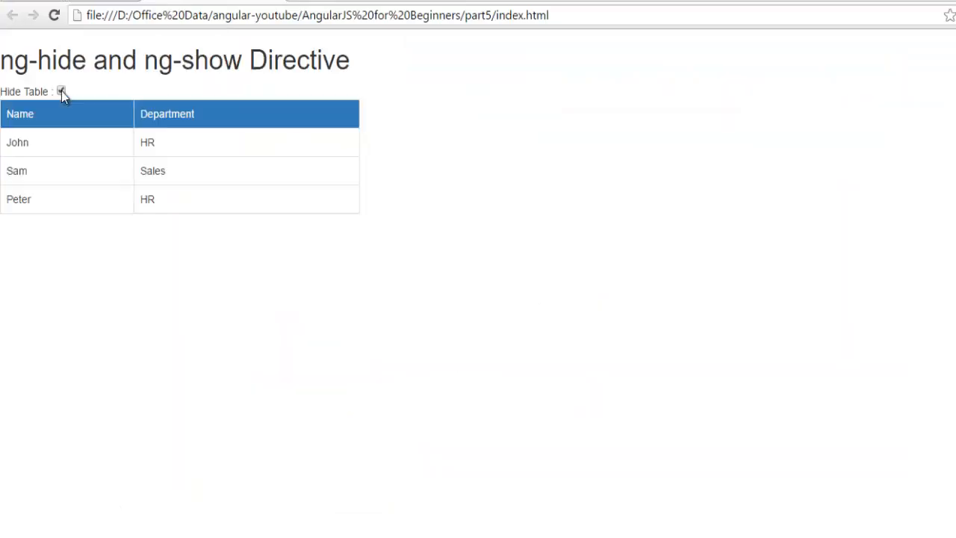
key(alt+Tab)
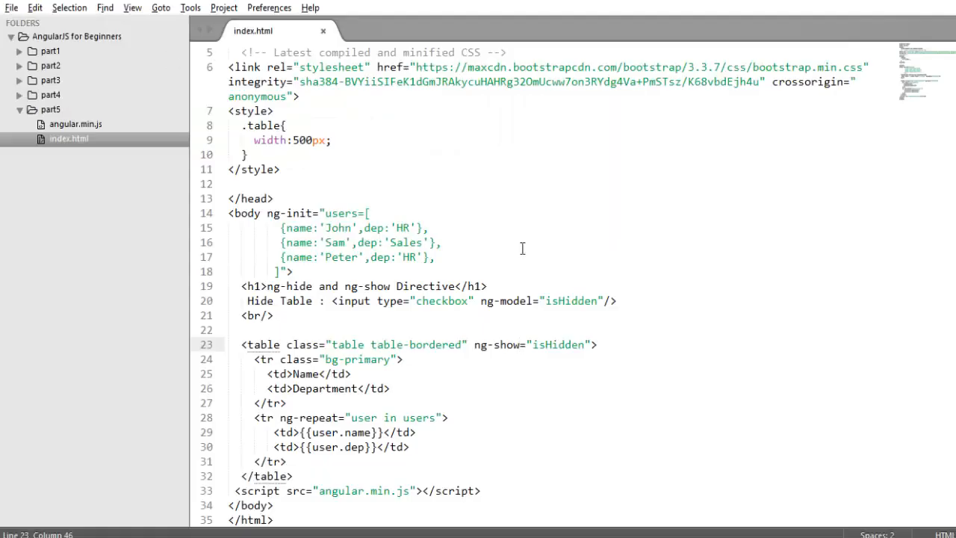
- Undo back to ng-hide="isHidden" on the table, save index.html, and glance at the browser
key(ctrl+z)
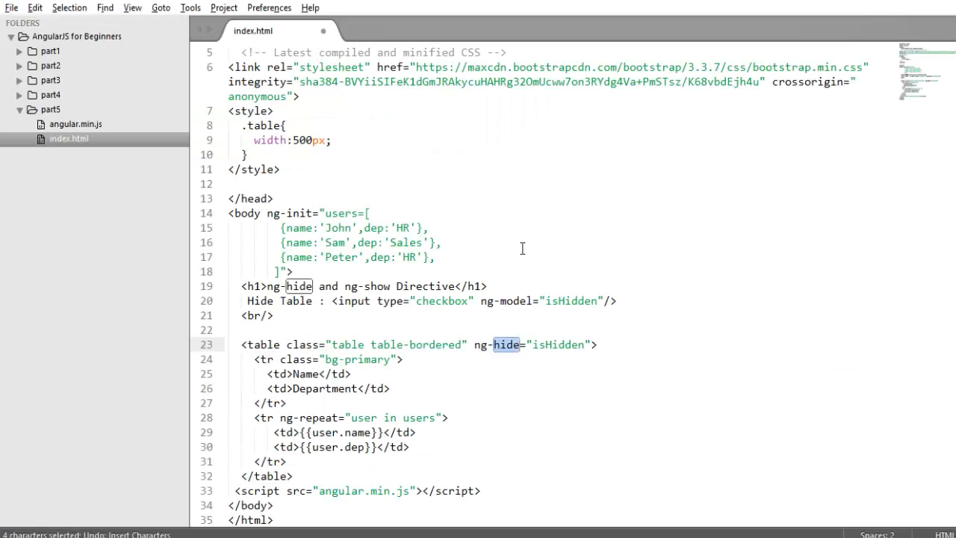
click(525, 334)
key(ctrl+s)
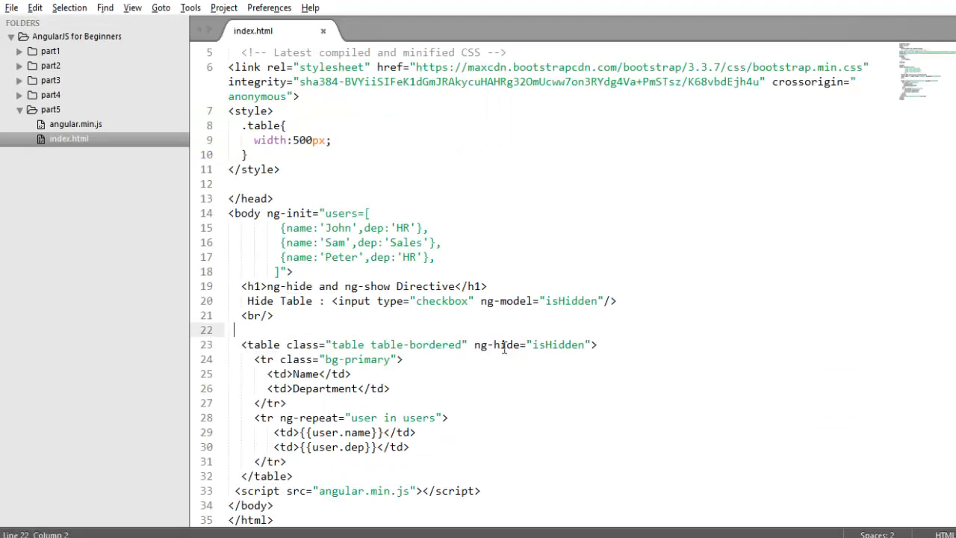
click(448, 300)
click(437, 330)
key(alt+Tab)
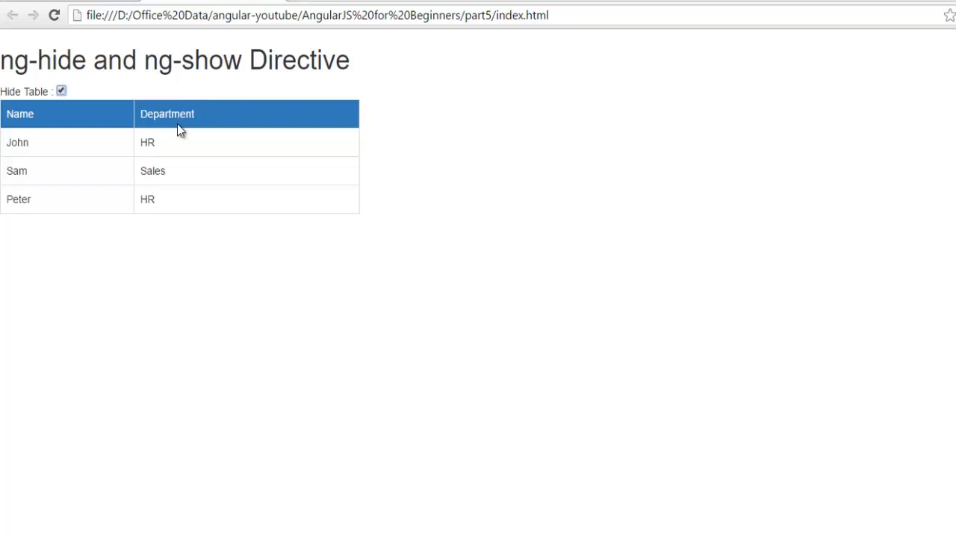
key(alt+Tab)
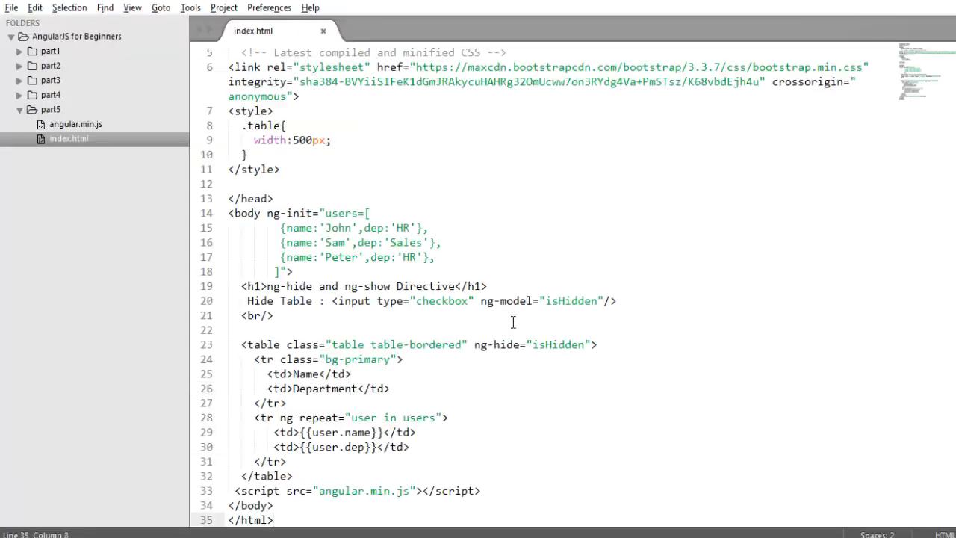
- Cut ng-hide="isHidden" from the table tag and paste it onto the Department header cell
drag(473, 344, 587, 348)
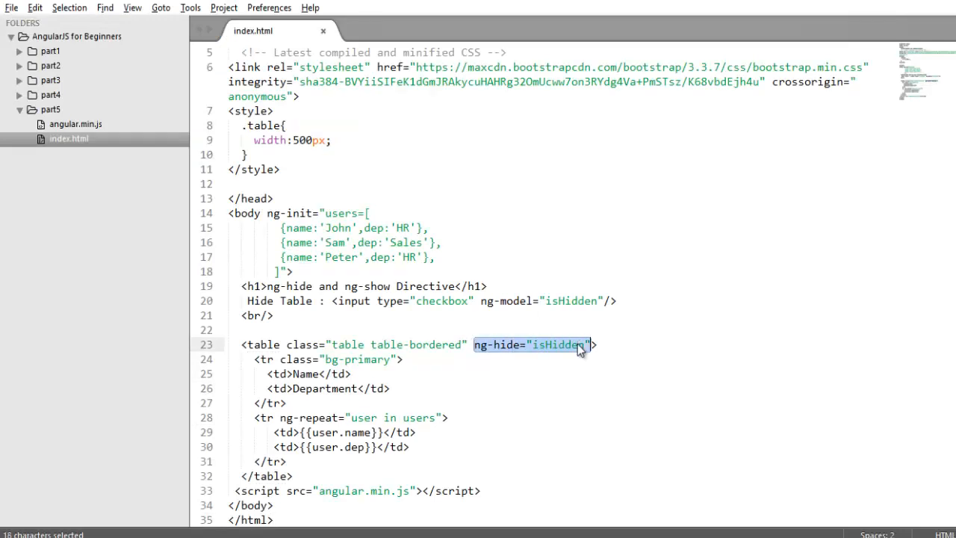
key(ctrl+x)
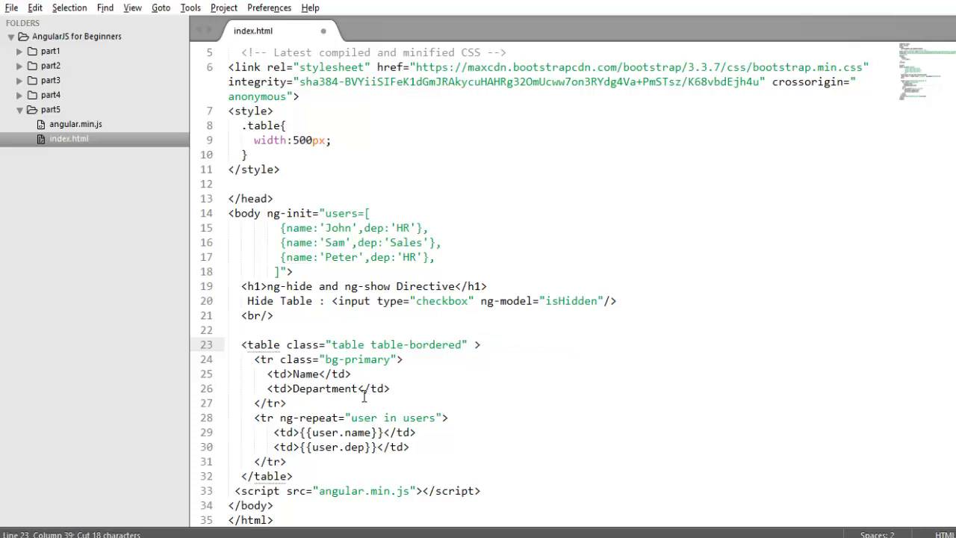
click(288, 388)
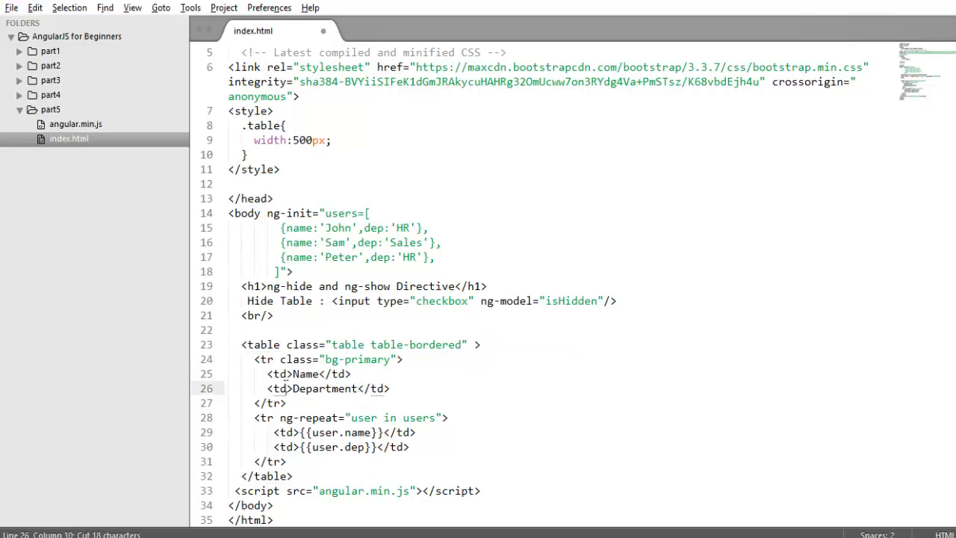
key(ctrl+v)
- Paste ng-hide="isHidden" onto the user.dep data cell too and save index.html
click(293, 447)
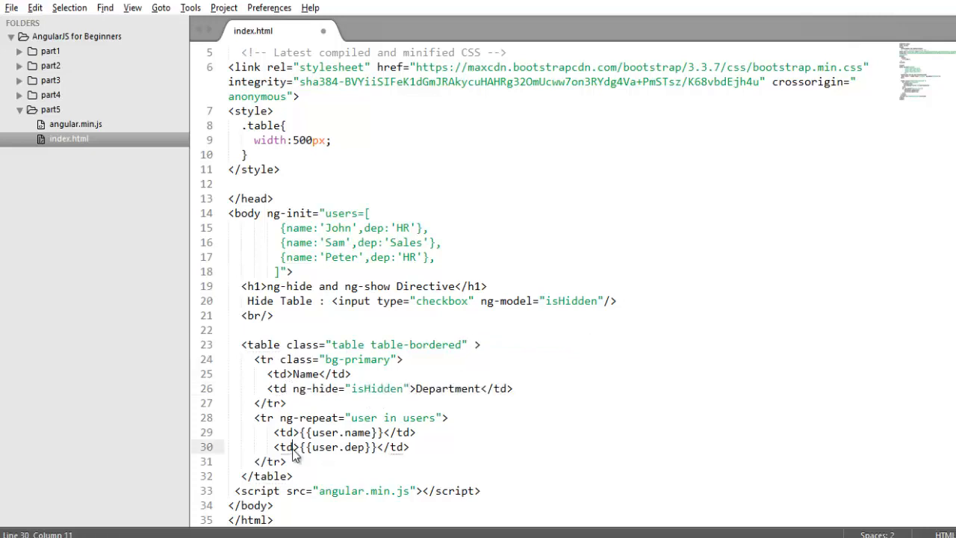
key(ctrl+v)
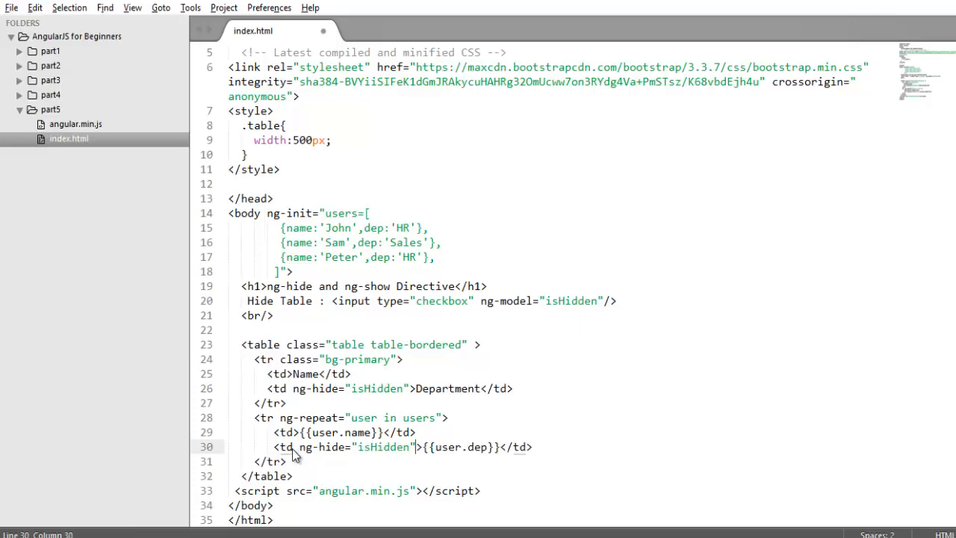
key(ctrl+s)
key(alt+Tab)
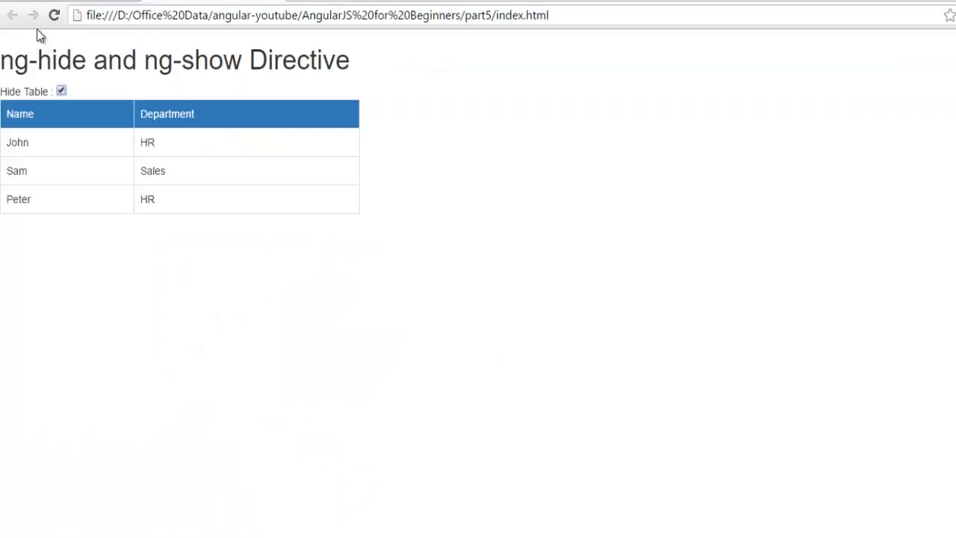
- Reload the page and toggle Hide Table to confirm only the Department column hides
click(54, 15)
click(58, 91)
click(59, 90)
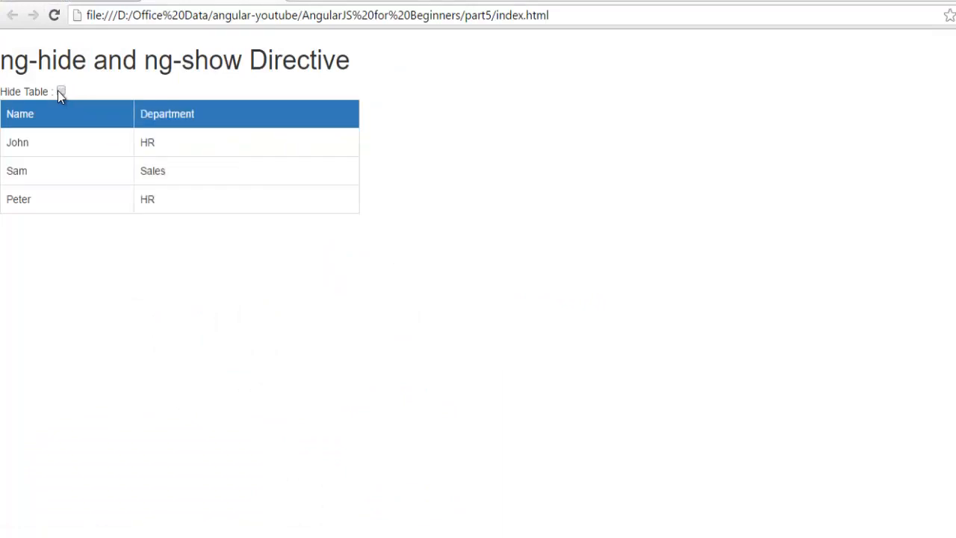